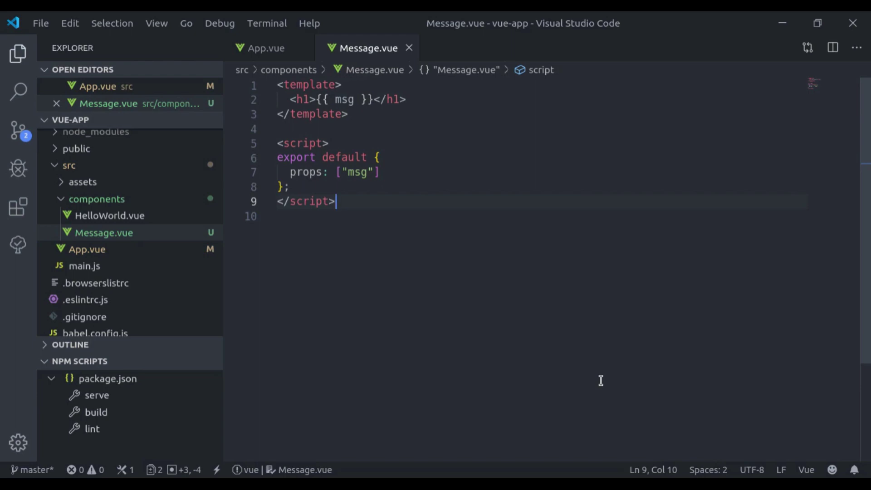
Step: Switch from Message.vue in the editor to Chrome showing the running app
key(alt+Tab)
Step: Read 'The Vue Instance' lifecycle diagram down to destroyed, then return to VS Code
click(232, 28)
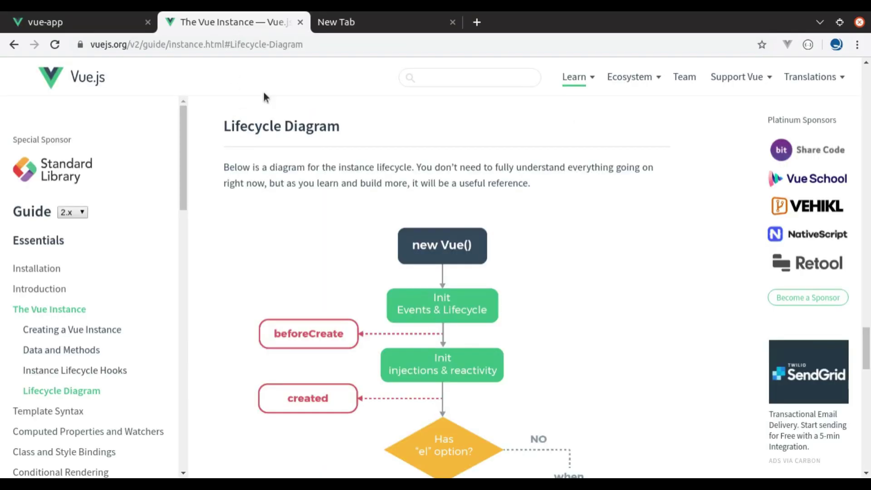
scroll(511, 210, down, 3)
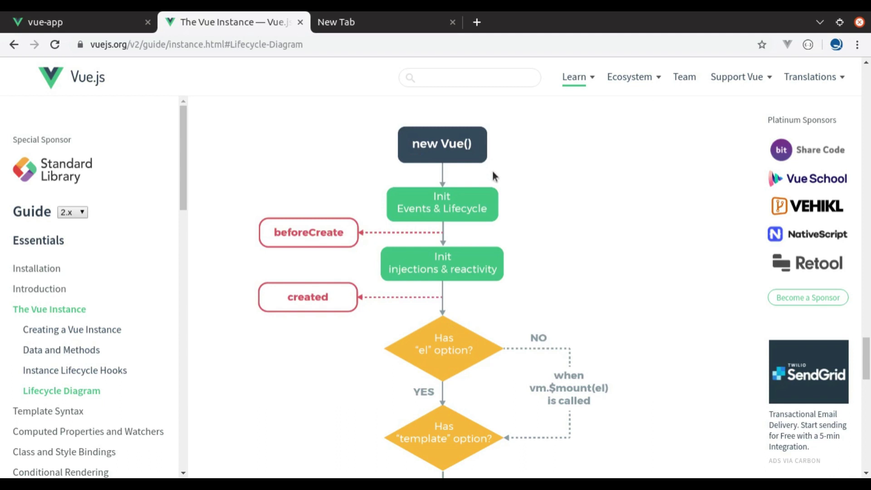
scroll(411, 358, down, 1)
scroll(411, 365, down, 1)
scroll(408, 355, up, 1)
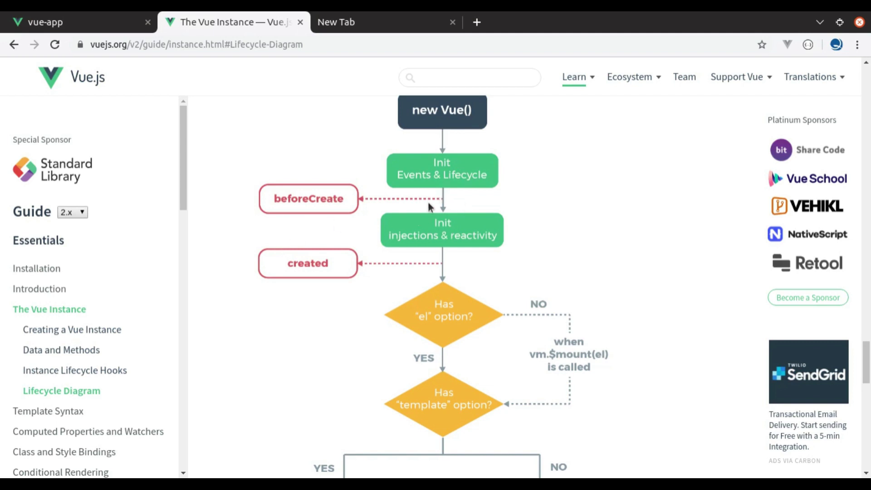
scroll(452, 288, down, 2)
scroll(452, 289, down, 2)
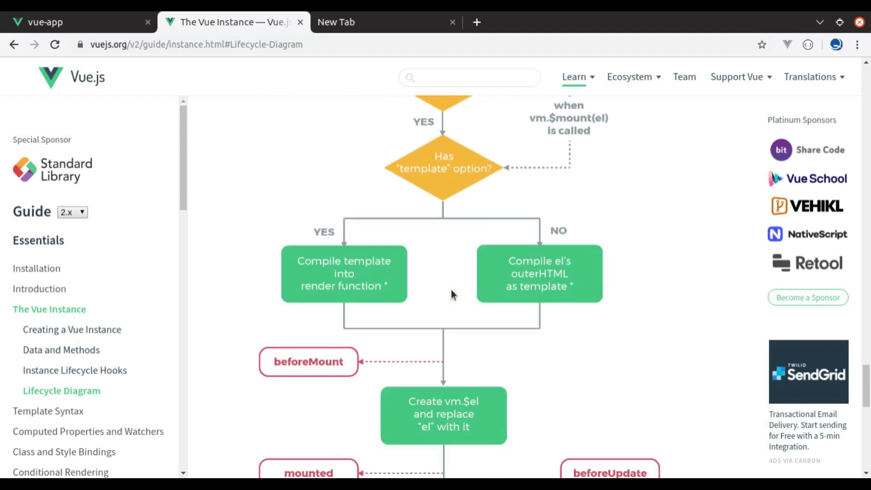
scroll(330, 385, down, 1)
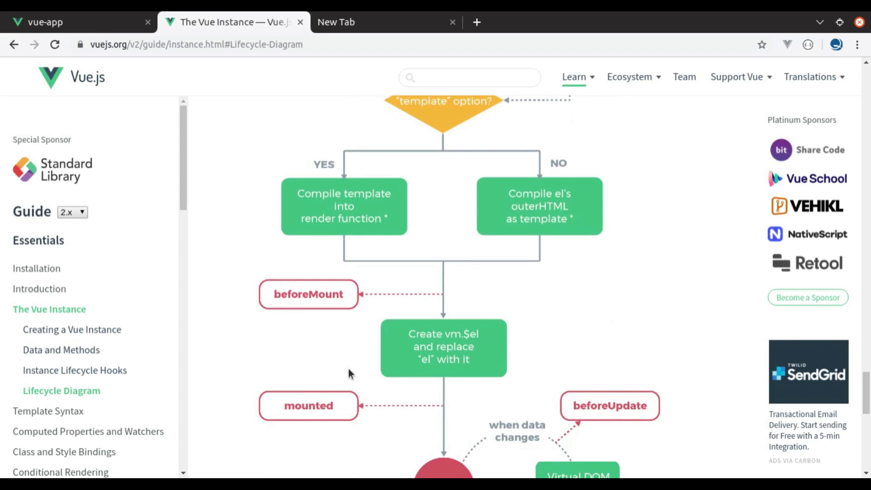
scroll(348, 370, up, 2)
scroll(352, 359, up, 2)
scroll(348, 356, up, 1)
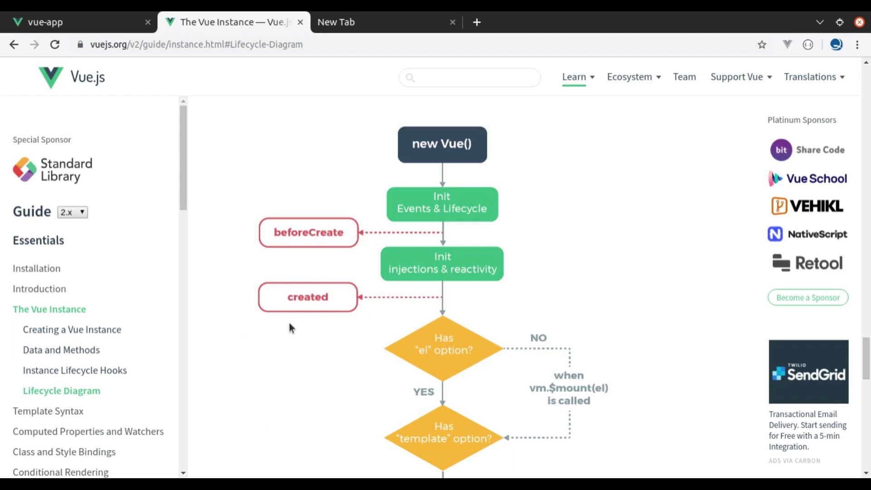
scroll(289, 322, down, 4)
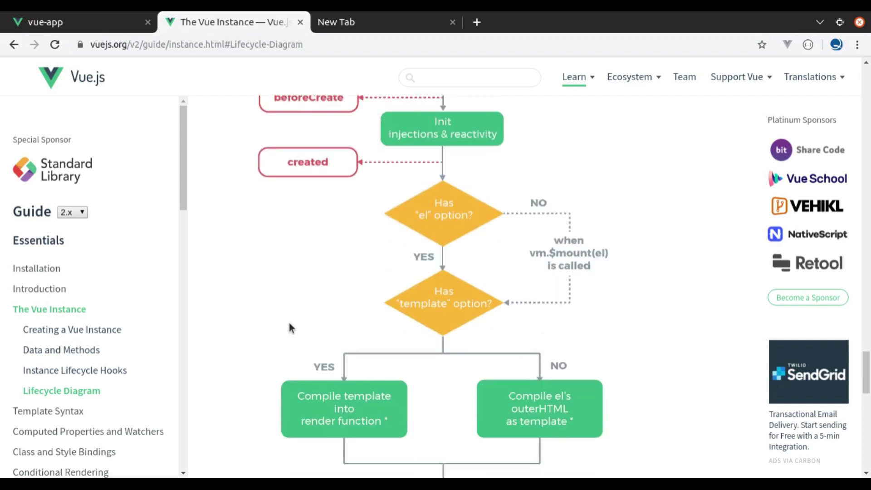
scroll(289, 323, down, 3)
scroll(291, 322, down, 3)
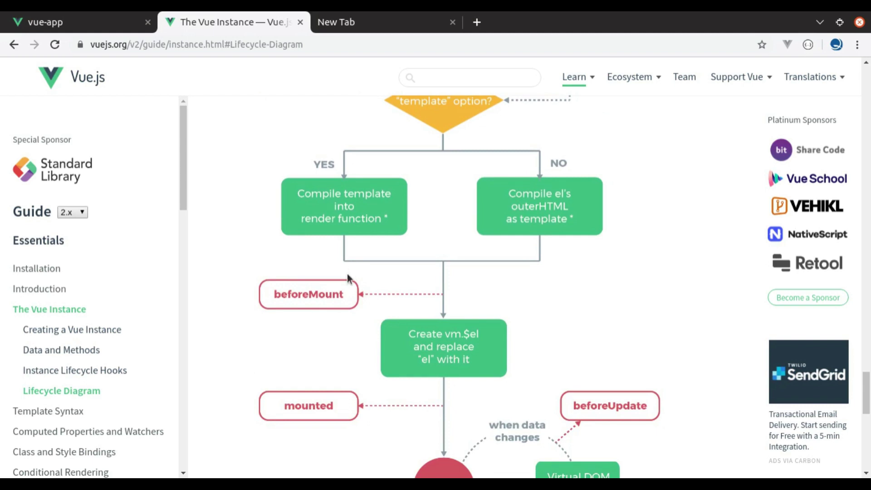
scroll(358, 337, down, 2)
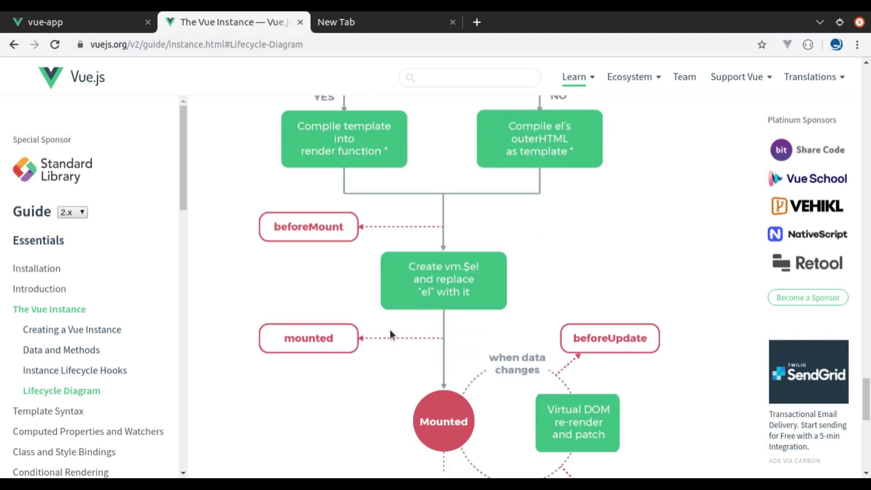
scroll(303, 390, down, 2)
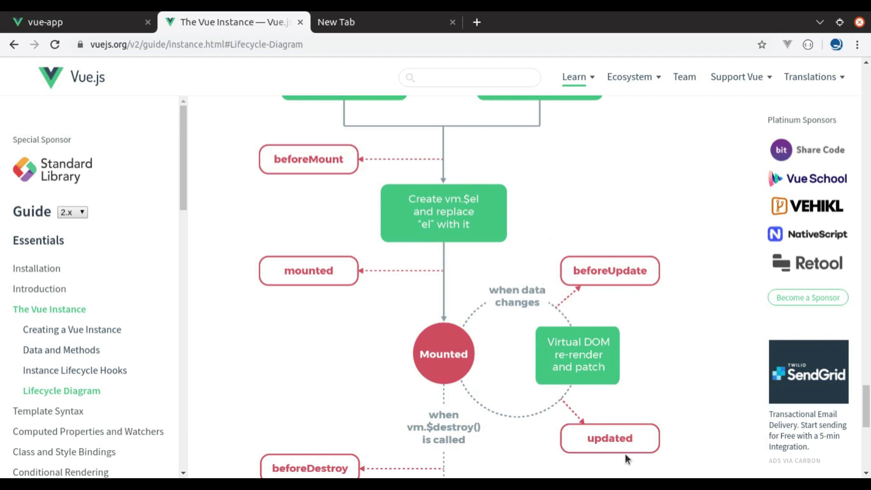
scroll(663, 405, down, 5)
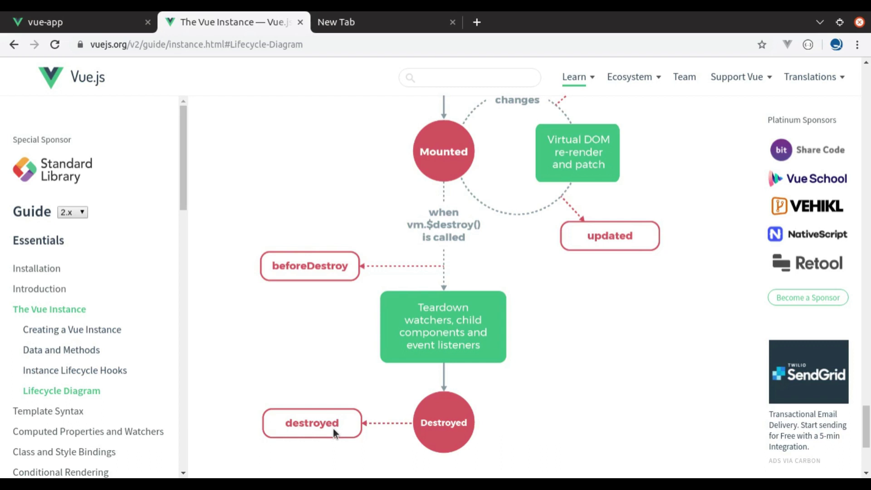
key(alt+Tab)
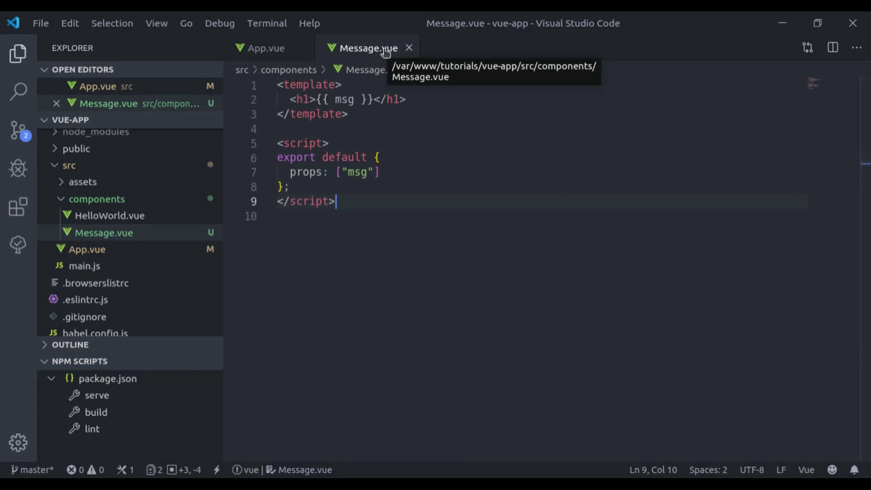
click(281, 49)
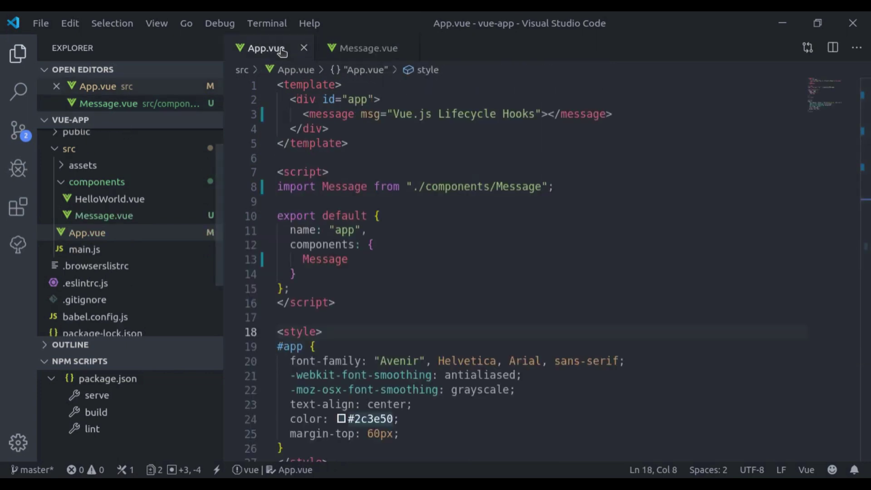
drag(298, 187, 530, 185)
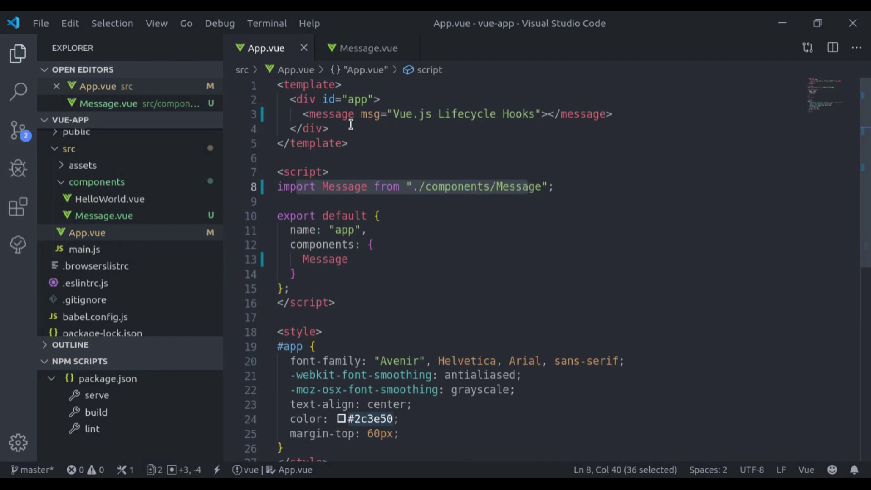
drag(302, 114, 585, 115)
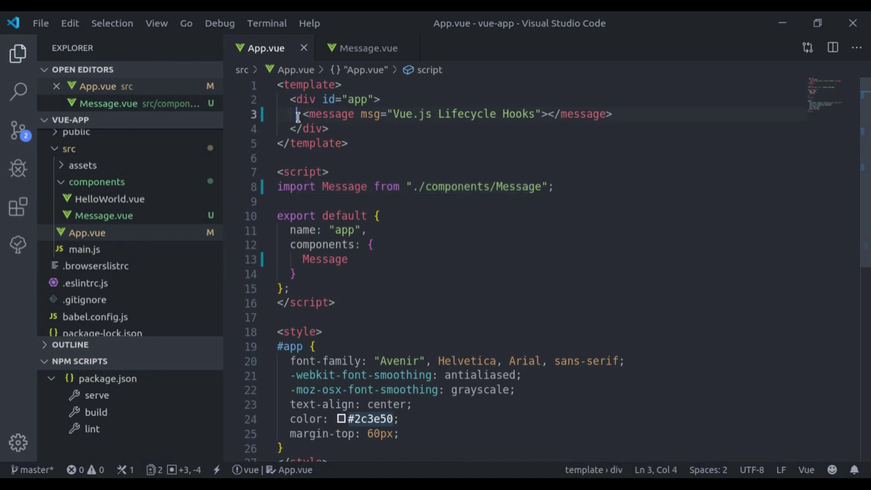
click(358, 116)
double_click(369, 113)
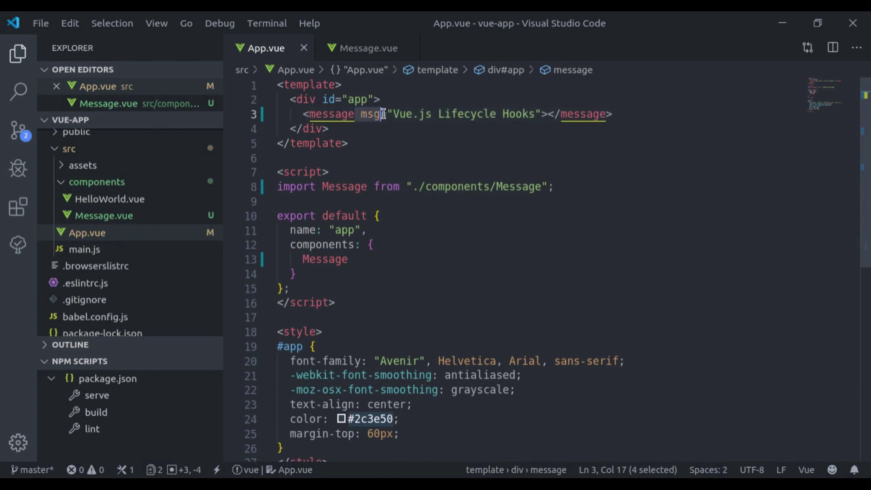
click(354, 48)
drag(290, 99, 407, 98)
click(436, 175)
text(,)
Step: Add a beforeCreate hook after the props that console-logs 'beforeCreate'
key(Return)
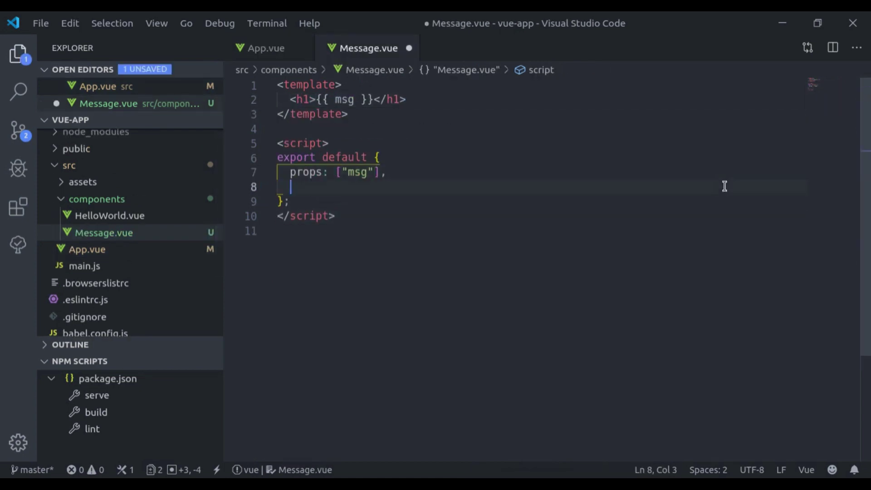
key(Return)
text(beforeCreate() {)
key(Return)
text(lo)
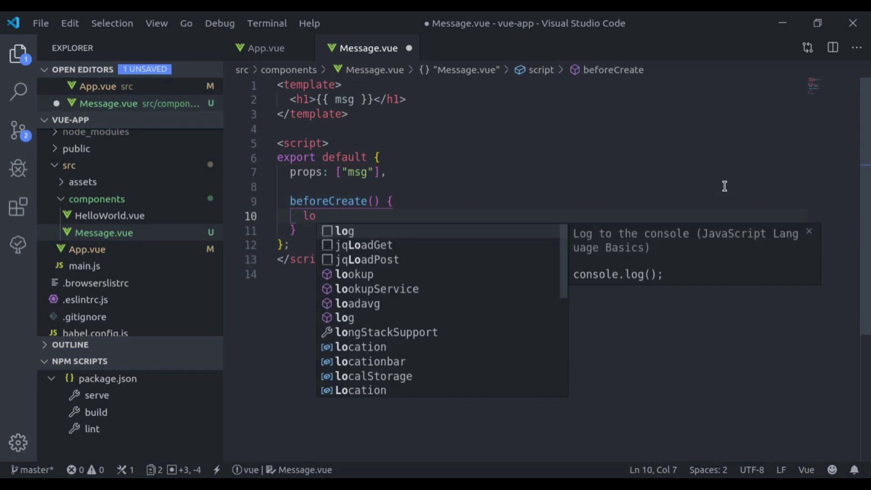
key(Return)
text('be)
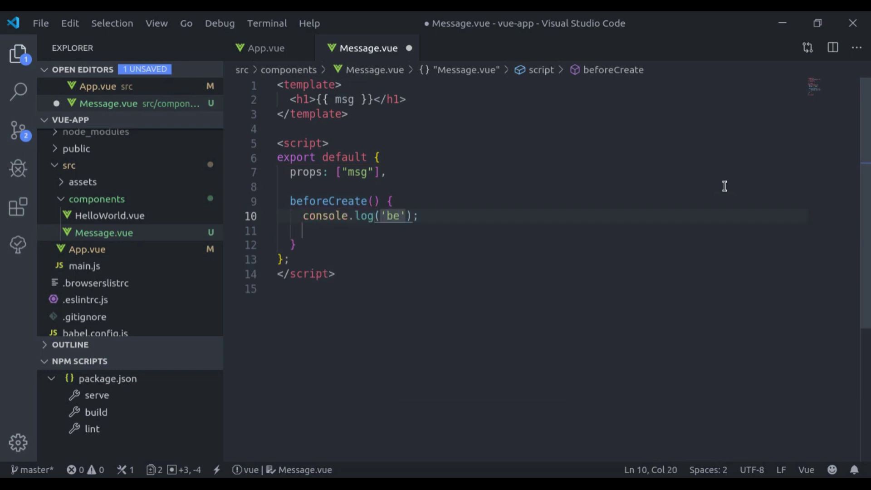
text(foreCreate)
key(Down)
key(ctrl+shift+k)
text(,)
Step: Duplicate the beforeCreate block into a created hook logging 'created'
key(shift+Up)
key(shift+Up)
key(shift+Home)
key(shift+alt+Down)
key(ctrl+shift+Return)
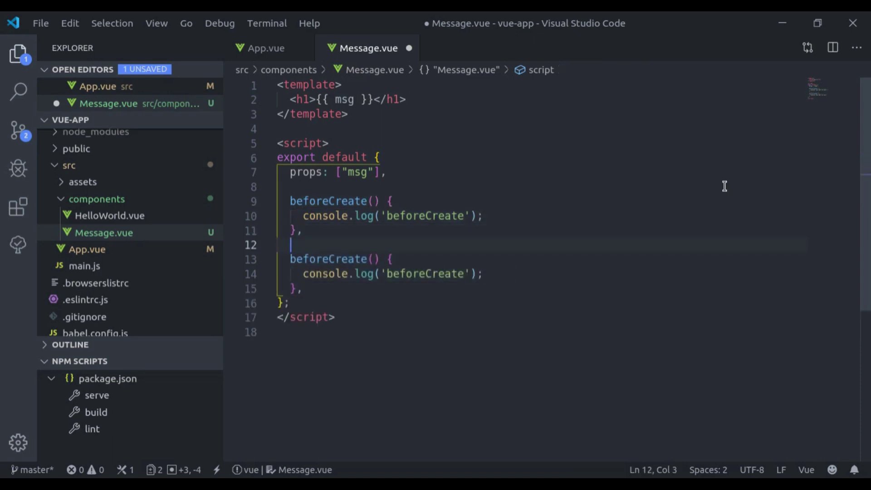
key(Down)
key(ctrl+shift+Right)
text(created)
key(Escape)
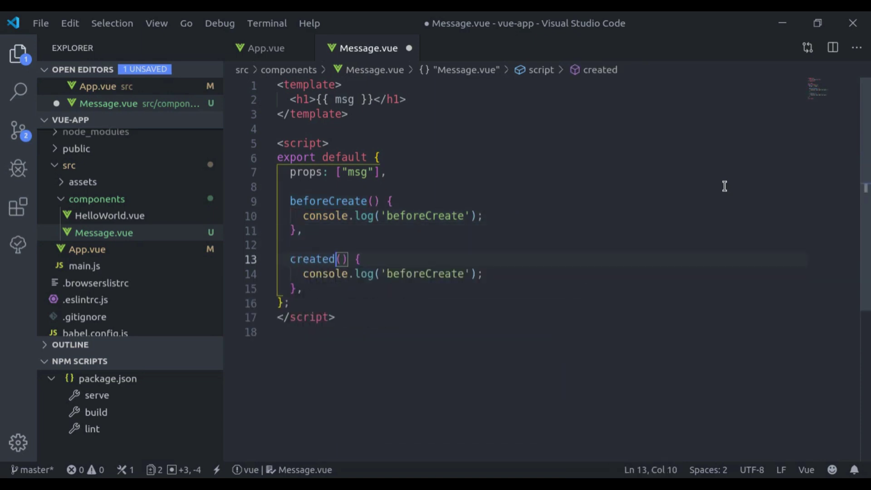
key(Down)
key(End)
key(Left)
key(Left)
key(Left)
key(ctrl+shift+Left)
text(created)
Step: Duplicate the created block into a beforeMount hook logging 'beforeMount', and save
key(Down)
key(shift+Up)
key(shift+Up)
key(shift+alt+Down)
key(Up)
key(Return)
key(Down)
key(ctrl+shift+Right)
text(beforeMount)
key(ctrl+shift+Left)
key(ctrl+c)
key(Down)
key(End)
key(Left)
key(Left)
key(Left)
key(ctrl+shift+Left)
key(ctrl+v)
key(ctrl+s)
Step: Duplicate the beforeMount block and select the copy's name to rename it mounted
key(Down)
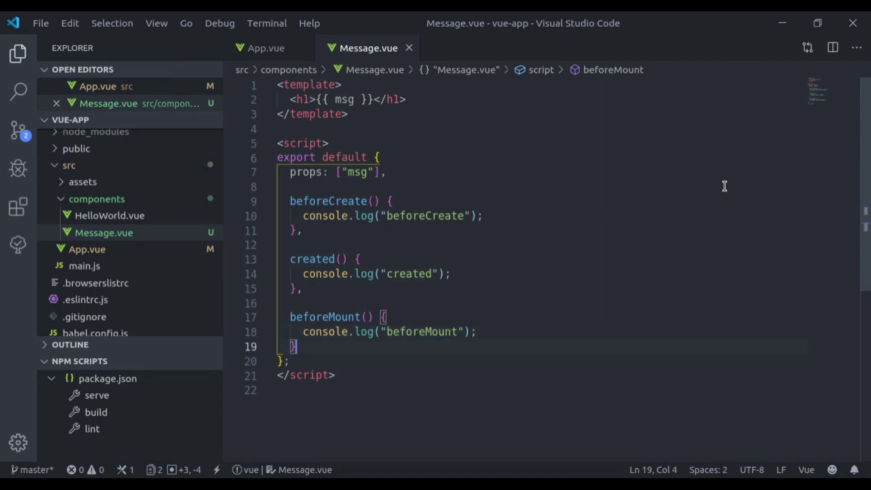
key(shift+Up)
key(shift+Up)
key(shift+alt+Down)
key(Up)
text(,)
key(Return)
key(Down)
key(ctrl+shift+Right)
text(mounted)
Step: Duplicate the mounted block below itself and select the copy's hook name
key(Home)
key(Home)
key(shift+Down)
key(shift+Down)
key(shift+End)
key(shift+alt+Down)
key(Up)
key(Up)
key(Up)
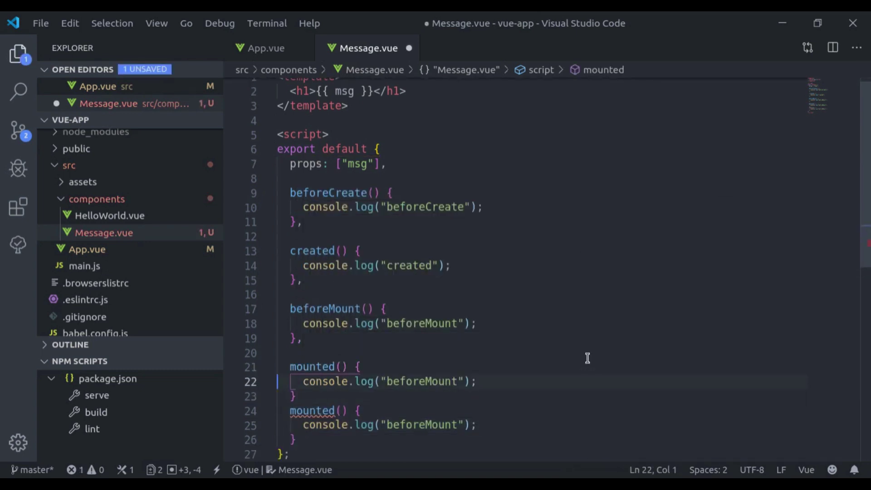
key(Down)
key(End)
text(,)
key(Return)
key(Down)
key(ctrl+shift+Right)
text(before)
Step: Rename the copy to beforeUpdate and make it log 'beforeUpdate'
key(Down)
key(Down)
key(Down)
key(Return)
key(Down)
key(Right)
key(Right)
key(ctrl+shift+Right)
text(beforeUpdate)
Step: Duplicate the beforeUpdate block and rename the copy to updated
key(Down)
key(End)
text(,)
key(shift+Up)
key(shift+Up)
key(shift+Home)
key(shift+alt+Up)
key(Down)
key(Down)
key(ctrl+shift+Right)
text(upda)
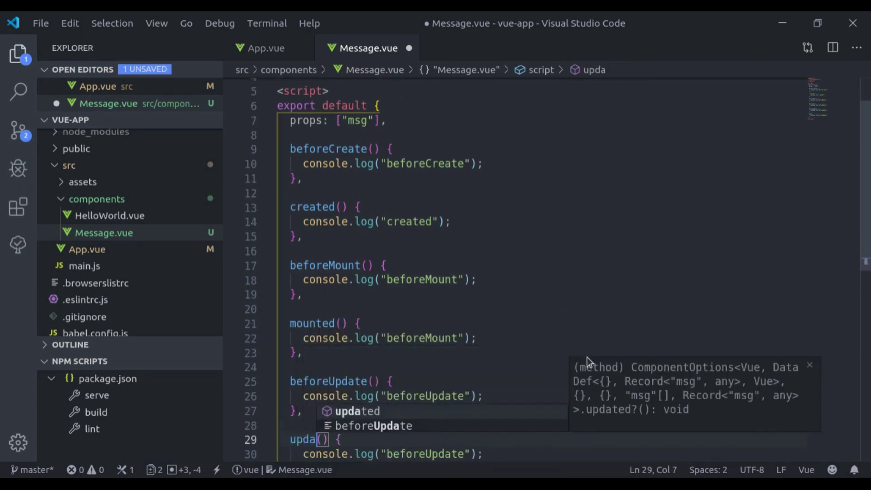
key(Return)
key(Down)
key(Down)
Step: Duplicate the updated block and rename the copy to beforeDestroy
key(shift+Up)
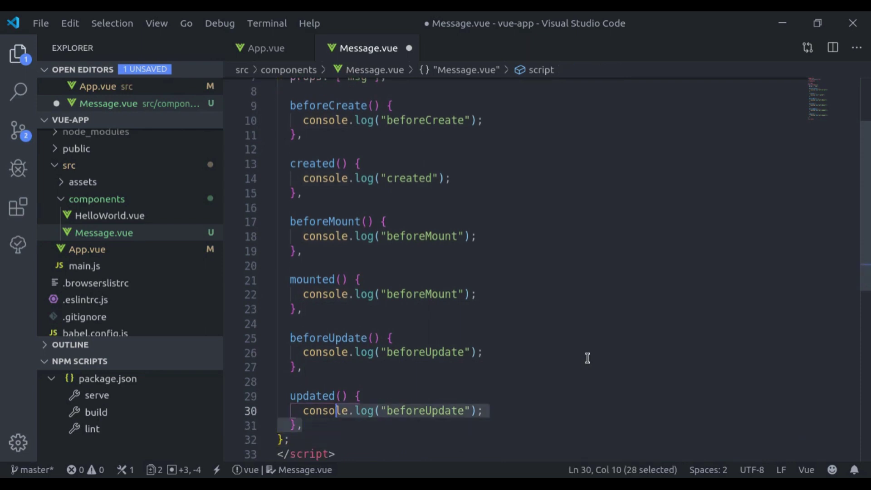
key(shift+Up)
key(shift+Home)
key(shift+alt+Up)
key(End)
key(Return)
key(Down)
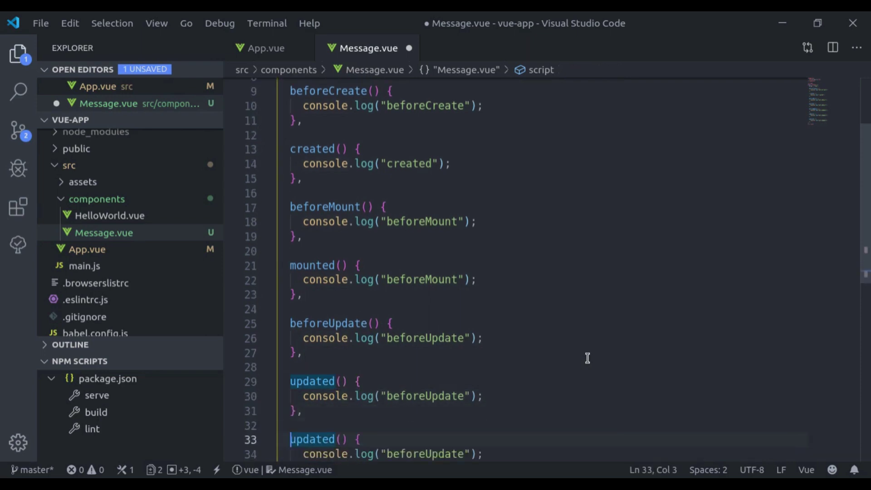
key(ctrl+shift+Right)
text(des)
key(Down)
key(Return)
key(Down)
key(Down)
key(Down)
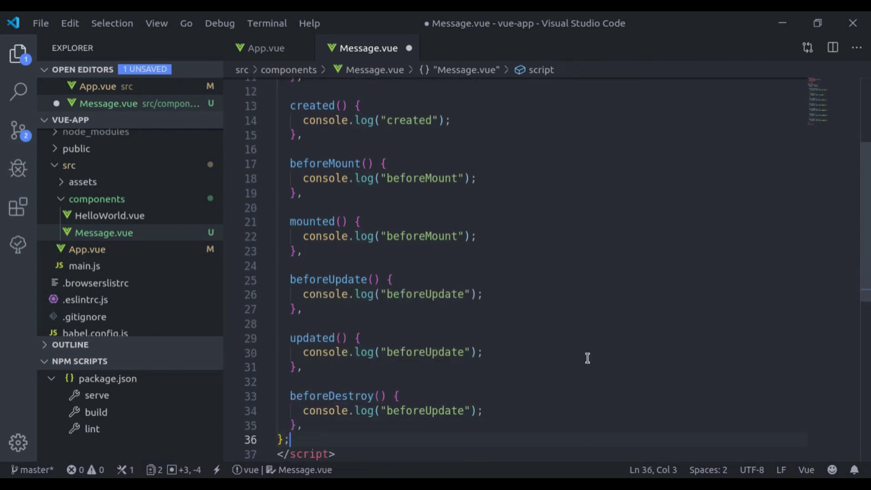
Step: Duplicate the beforeDestroy block and rename the copy to destroyed
key(Up)
key(shift+Up)
key(shift+Up)
key(shift+alt+Down)
key(Home)
key(Return)
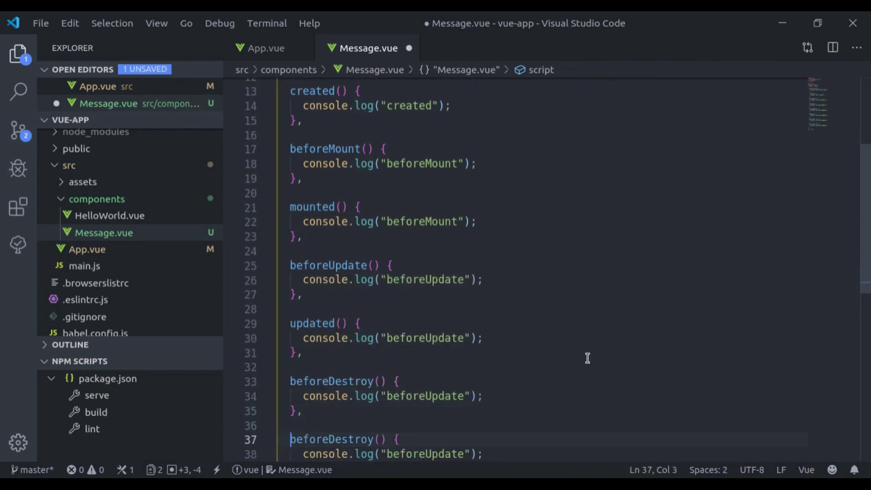
key(ctrl+shift+Right)
text(des)
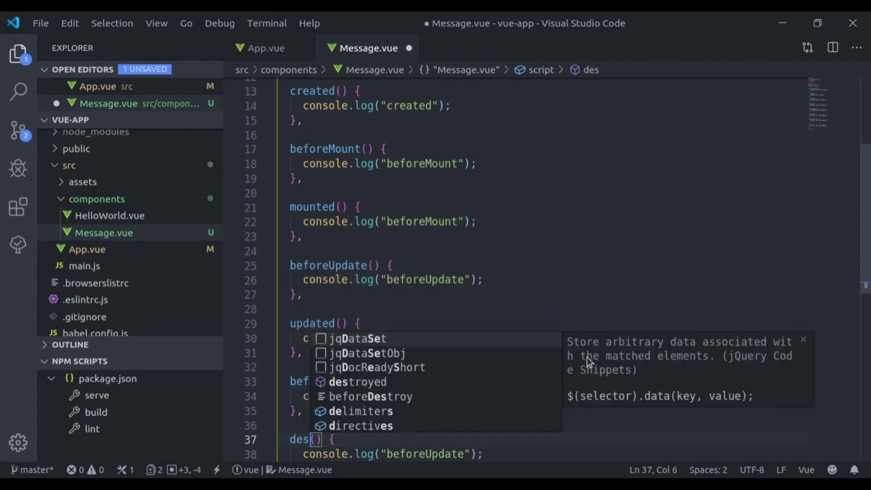
key(Down)
key(Down)
key(Down)
key(Return)
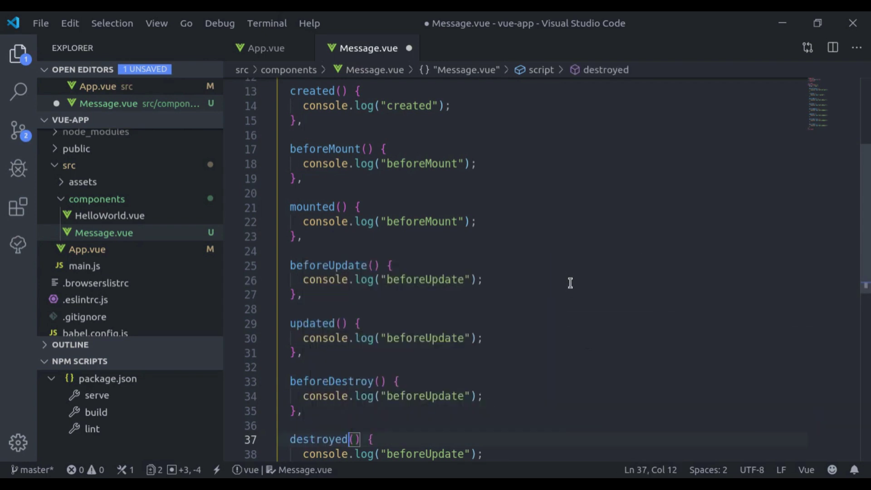
Step: Make the mounted, beforeUpdate and updated hooks log their own names
double_click(326, 208)
key(ctrl+c)
double_click(442, 221)
key(ctrl+v)
double_click(319, 266)
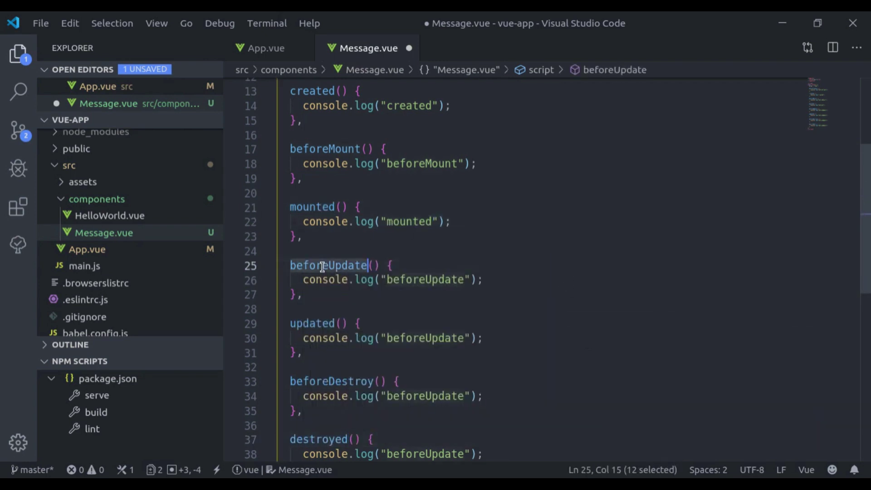
key(ctrl+c)
double_click(427, 280)
key(ctrl+v)
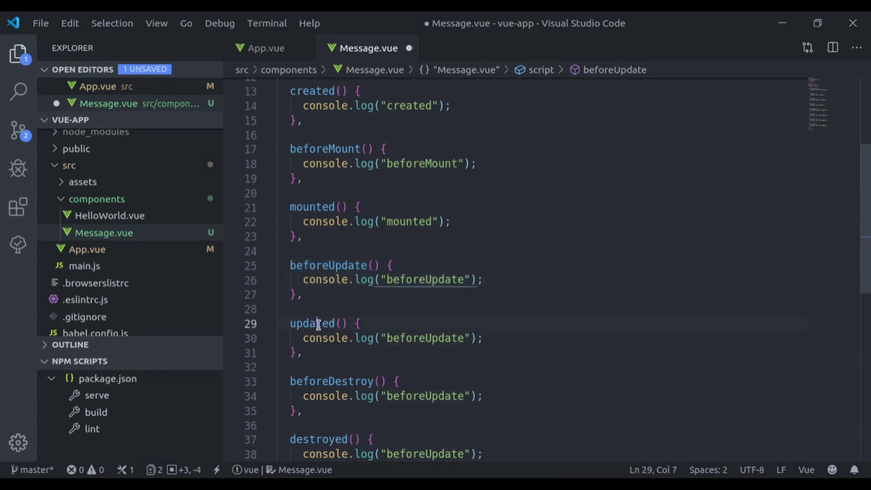
double_click(317, 323)
key(ctrl+c)
double_click(425, 338)
key(ctrl+v)
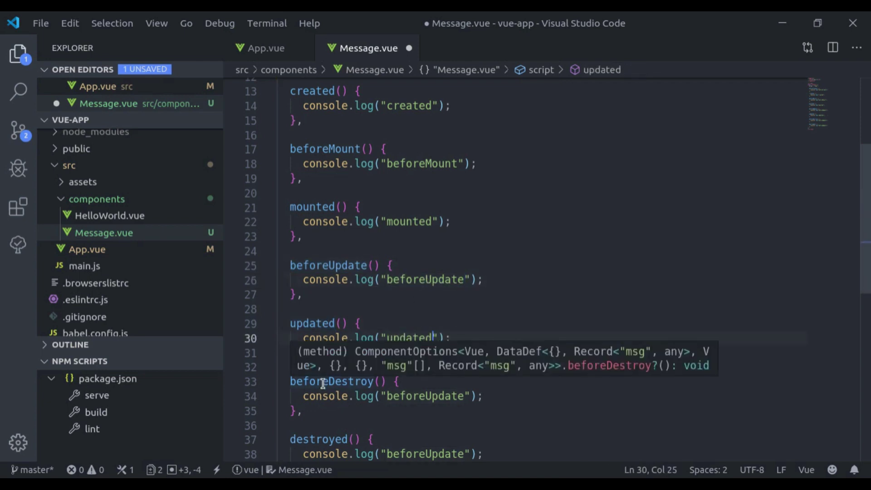
Step: Make beforeDestroy and destroyed log their own names, and save Message.vue
double_click(323, 381)
key(ctrl+c)
double_click(437, 397)
key(ctrl+v)
scroll(332, 408, down, 1)
double_click(328, 401)
click(328, 401)
double_click(328, 401)
double_click(461, 412)
key(ctrl+v)
key(ctrl+s)
scroll(476, 395, up, 3)
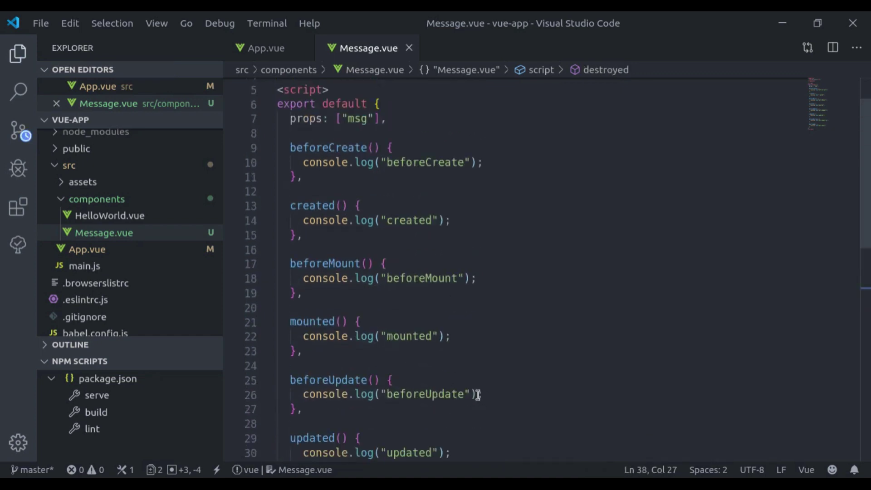
Step: Review the beforeCreate, created, beforeMount and mounted hooks in the editor
double_click(349, 148)
double_click(317, 206)
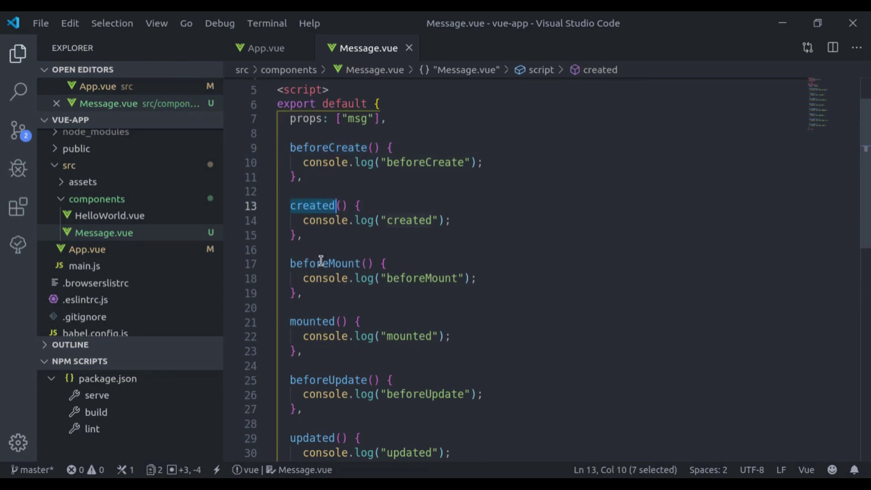
double_click(321, 263)
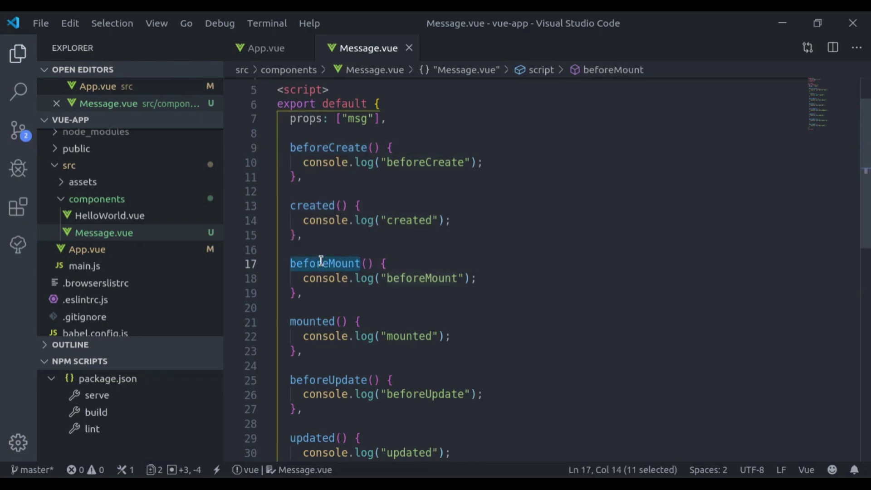
double_click(316, 320)
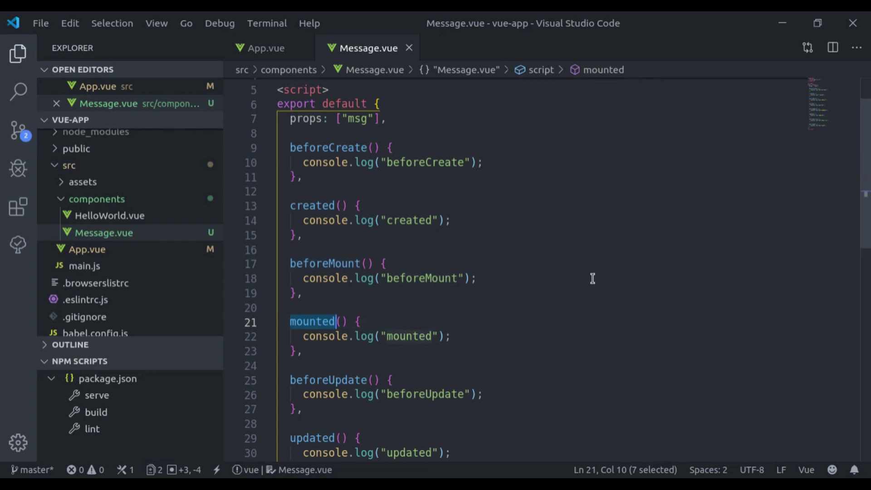
Step: Open DevTools' Console on the vue-app page in Chrome and reload the page
key(alt+Tab)
click(45, 22)
click(54, 44)
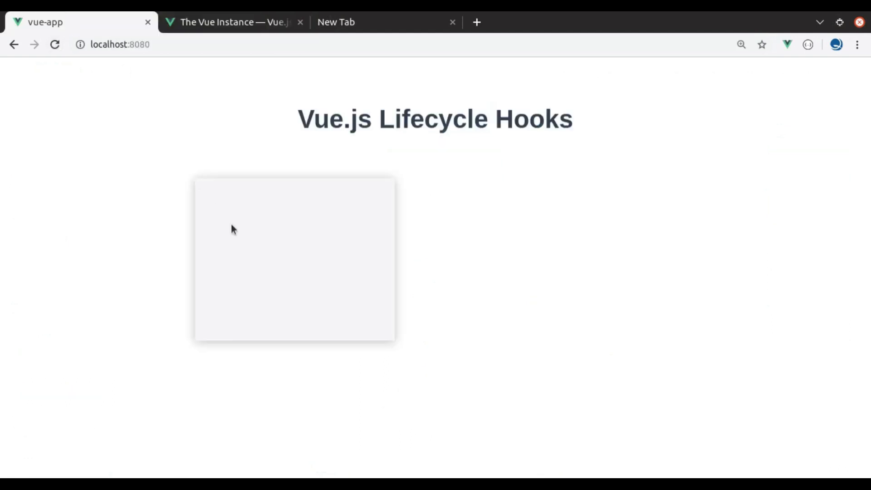
click(299, 333)
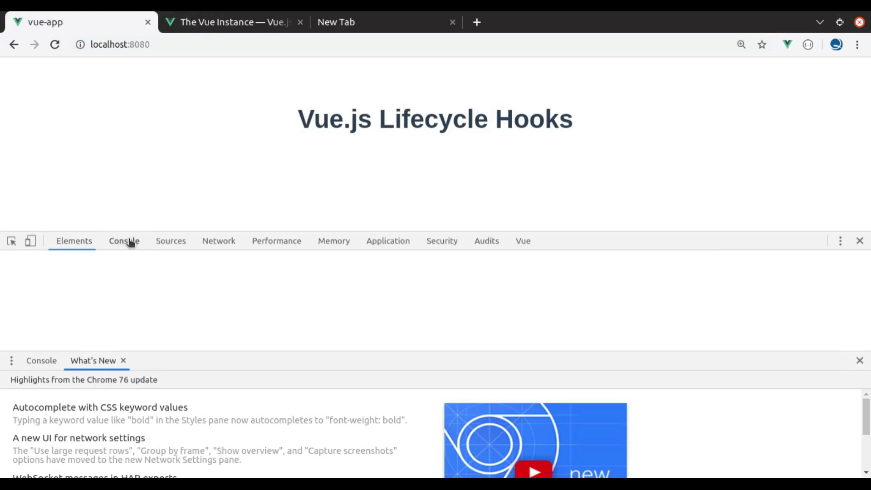
click(129, 244)
click(123, 360)
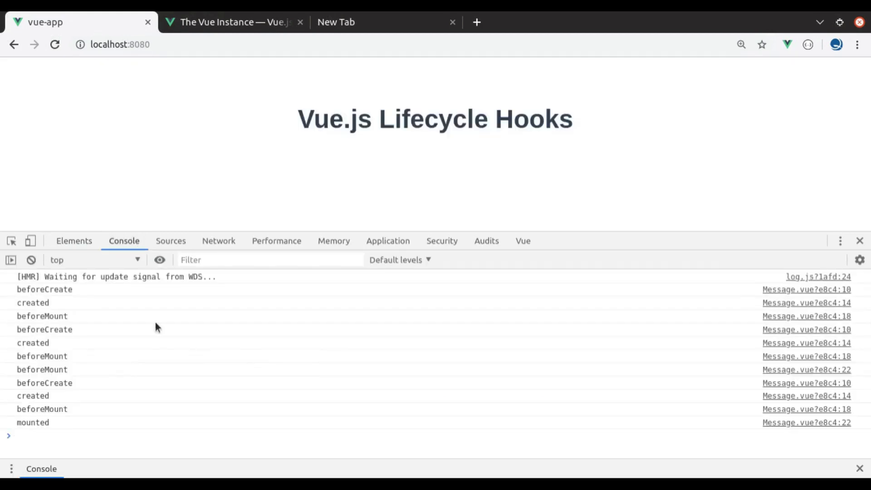
click(55, 44)
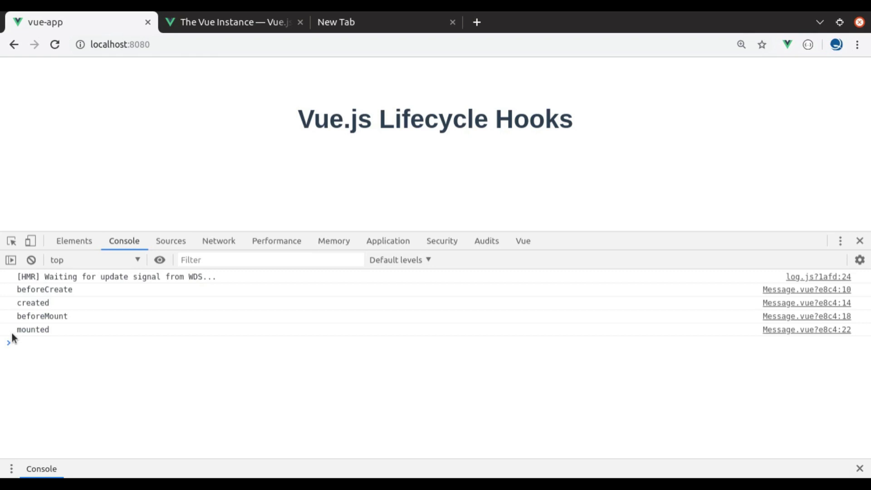
Step: Point out the beforeCreate, created, beforeMount and mounted console log entries
double_click(26, 288)
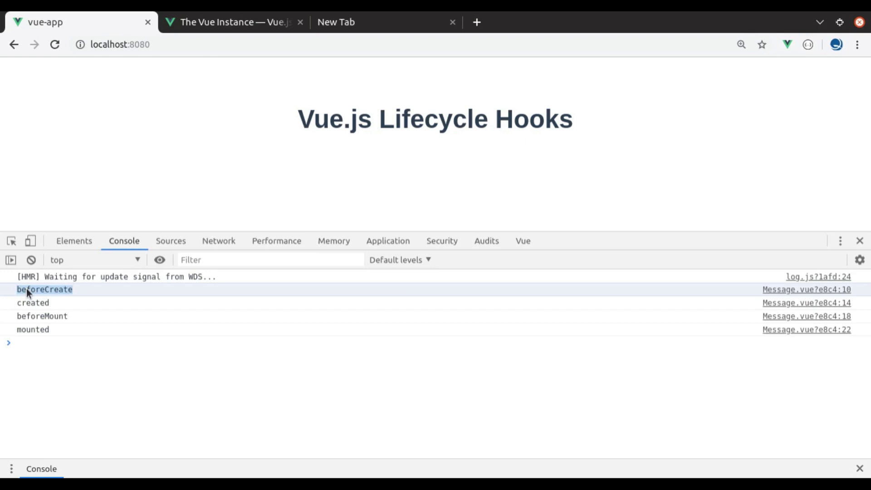
click(55, 303)
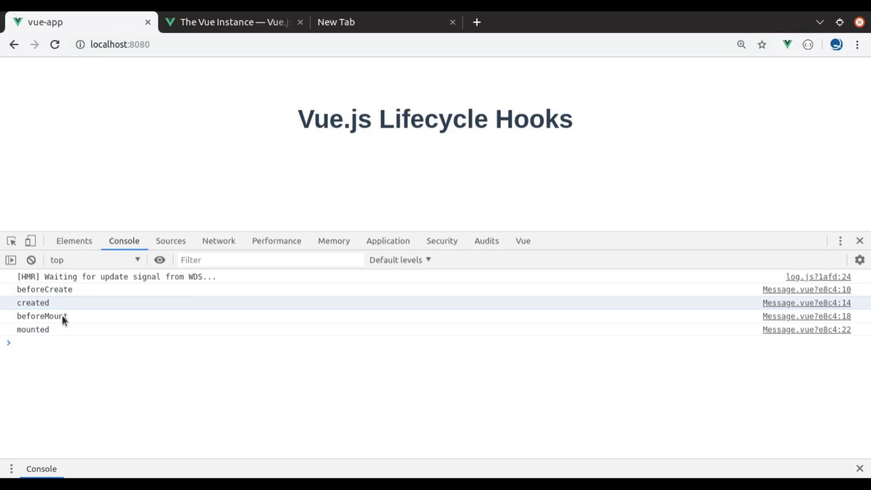
click(62, 316)
double_click(62, 316)
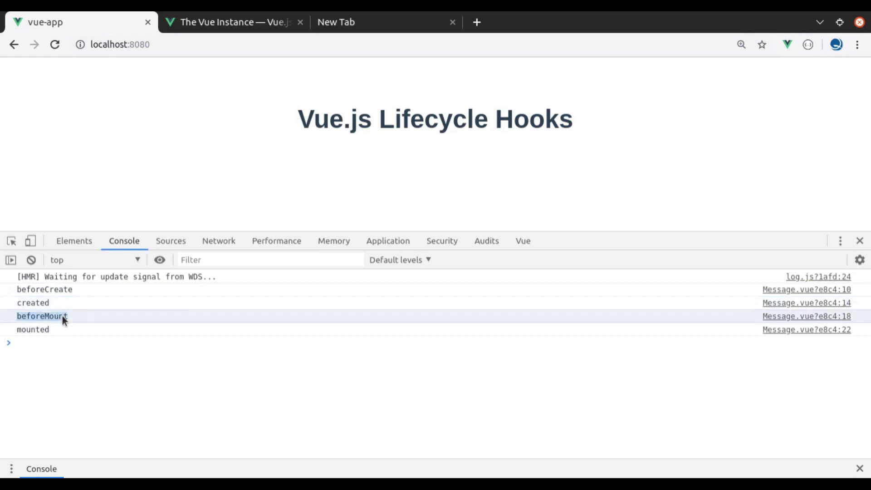
double_click(64, 330)
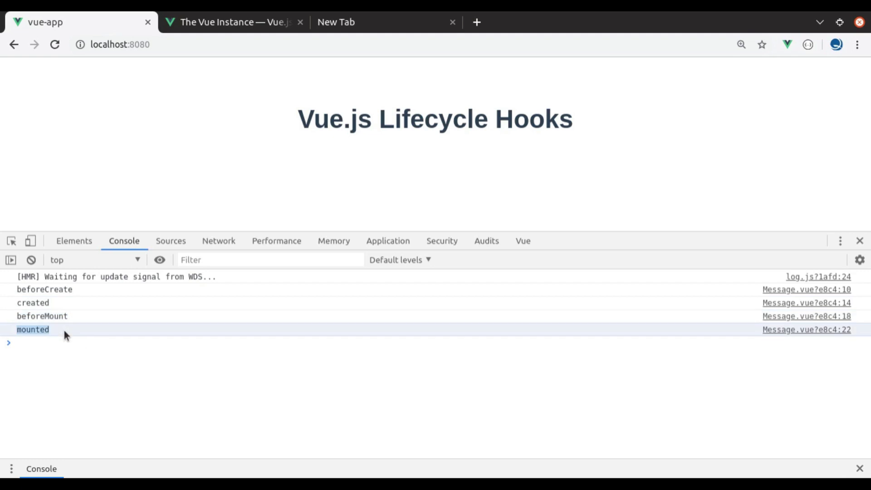
key(alt+Tab)
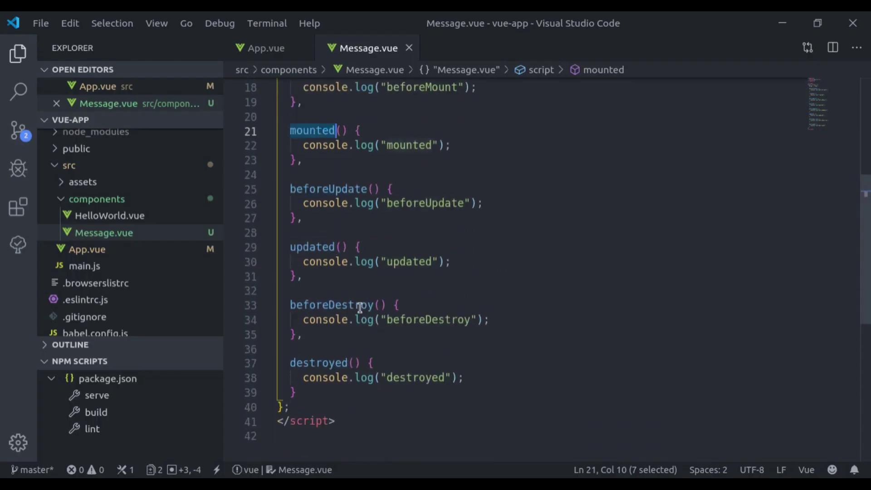
drag(300, 189, 355, 388)
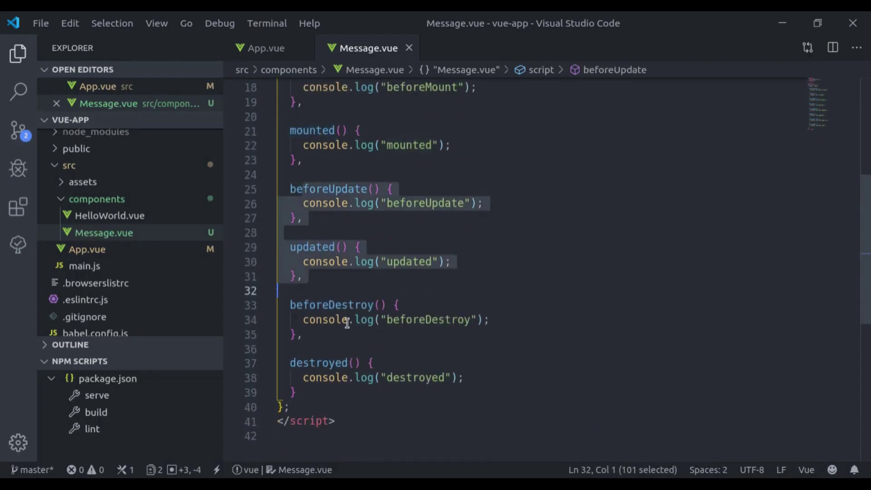
click(355, 389)
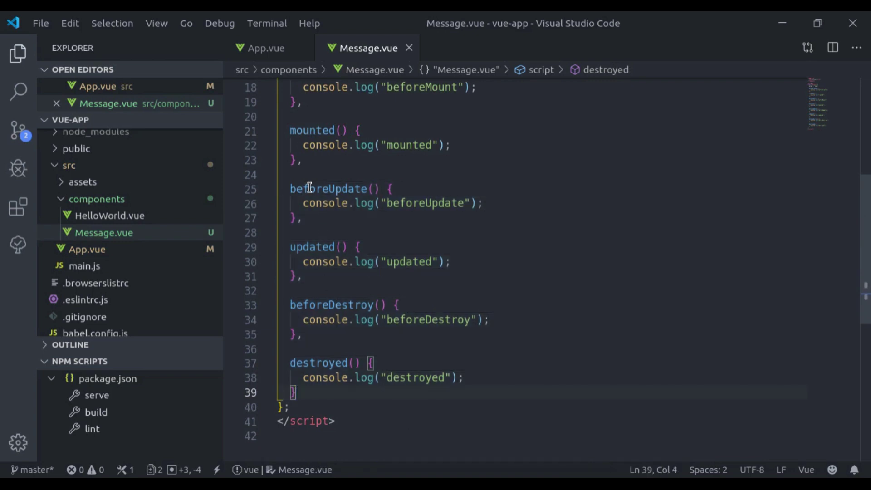
click(323, 188)
double_click(309, 246)
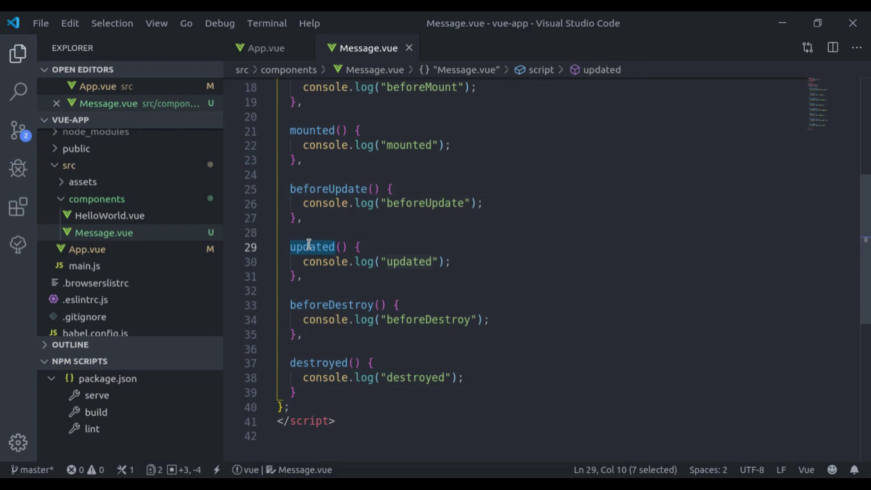
scroll(408, 266, up, 1)
scroll(408, 272, up, 4)
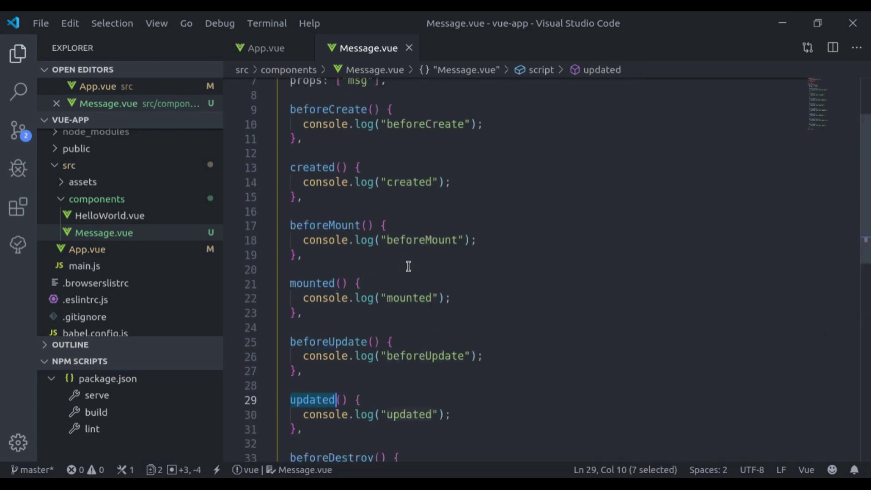
scroll(409, 204, up, 2)
Step: After props, add data() { return { 'title': null } } to Message.vue
click(544, 192)
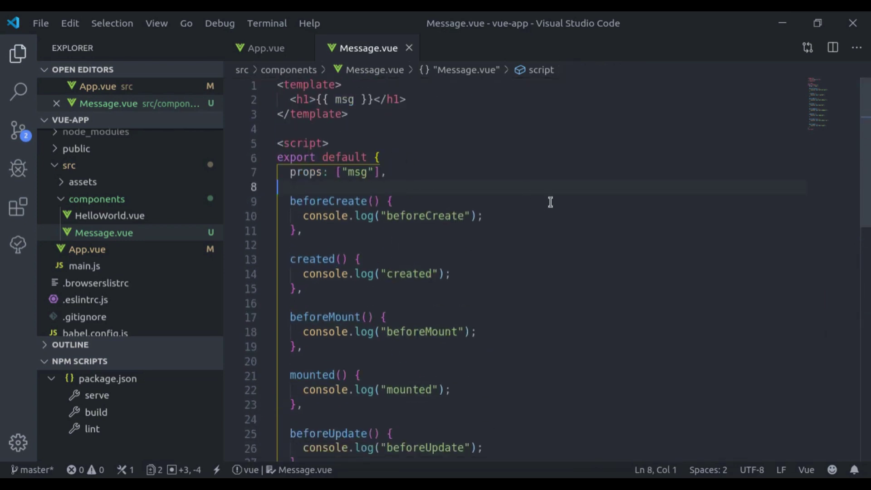
key(Return)
text(data()
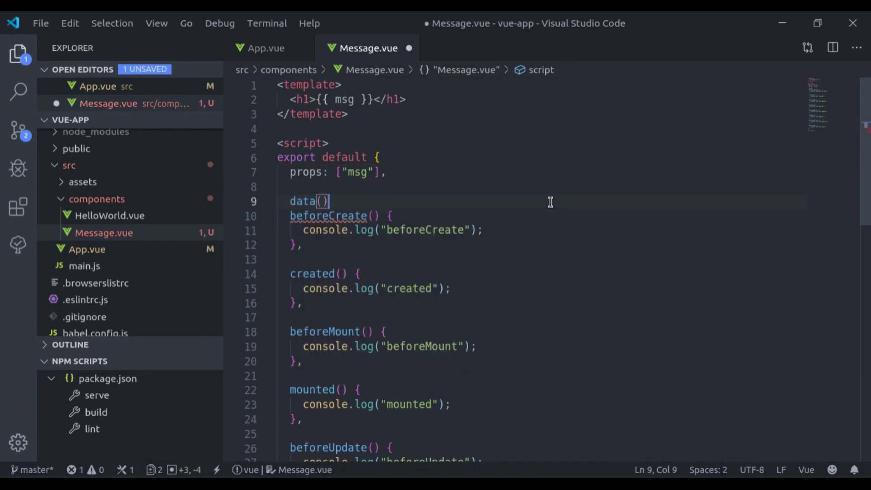
text() {)
key(Return)
key(Down)
text(,)
key(Return)
key(Up)
key(Up)
key(Tab)
key(Tab)
text(return)
key(Escape)
text({)
key(Return)
text('title': null)
key(Escape)
Step: Insert a blank line inside the template for an empty div
key(Up)
key(Up)
key(Up)
key(End)
key(Return)
key(Up)
key(Up)
Step: Wrap the <h1> heading in Message.vue inside a new <div>
key(End)
key(Return)
key(Return)
text(<div>)
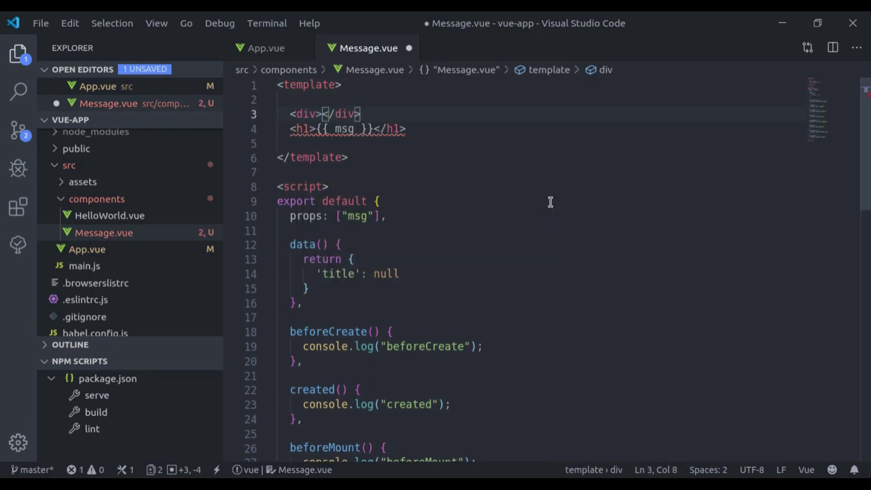
key(Return)
key(Down)
key(Down)
key(alt+Up)
key(alt+Up)
Step: Add <input type="text" v-model="title"> below the heading and save Message.vue
key(Down)
key(Return)
key(Tab)
text(<inp)
key(Return)
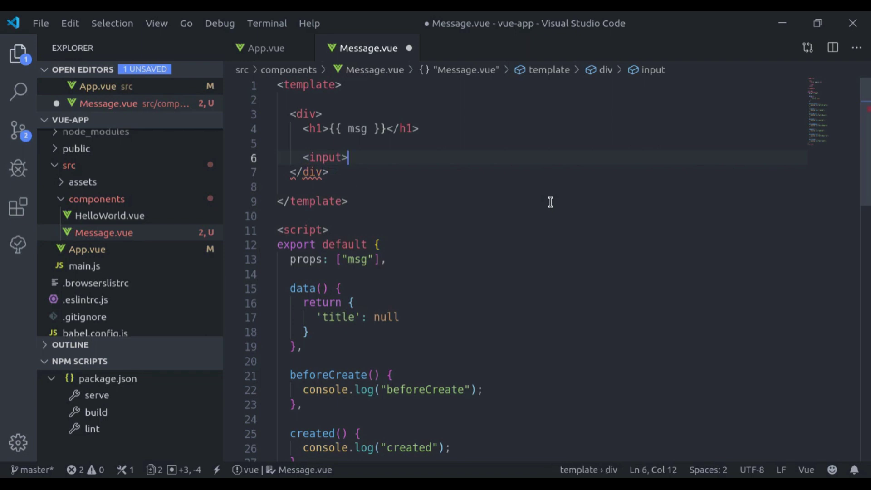
text(t)
key(Return)
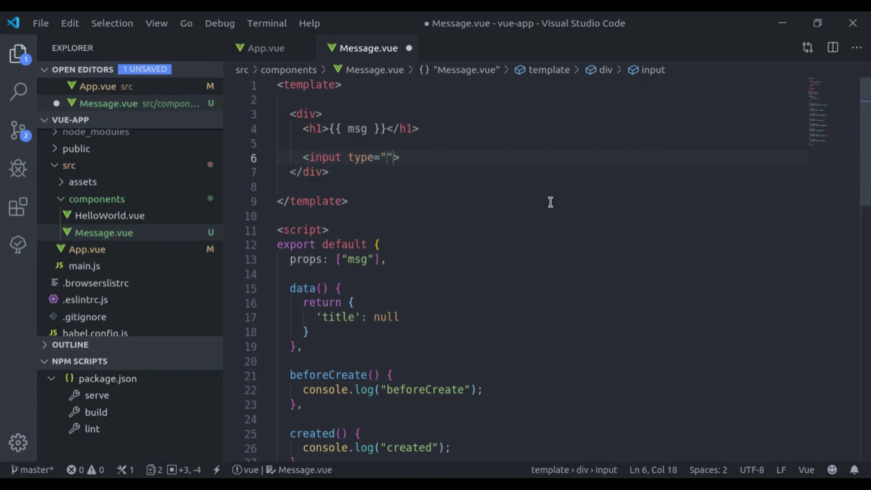
text(text" v)
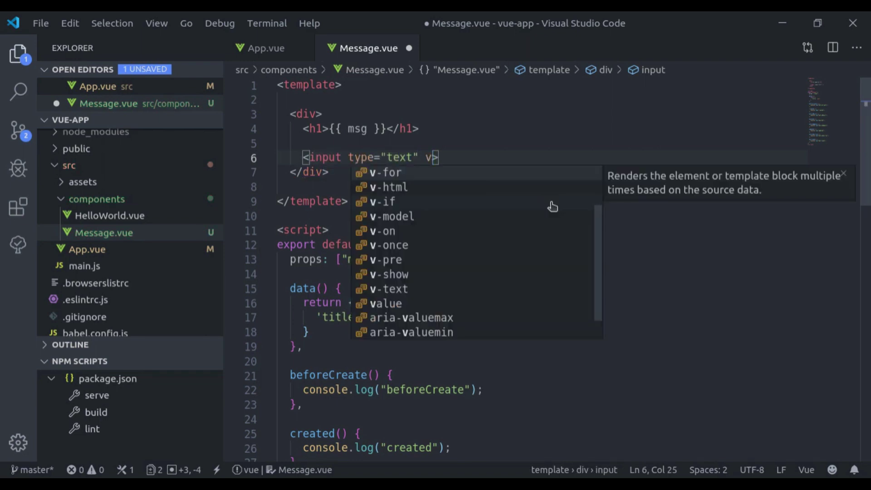
text(-m)
key(Return)
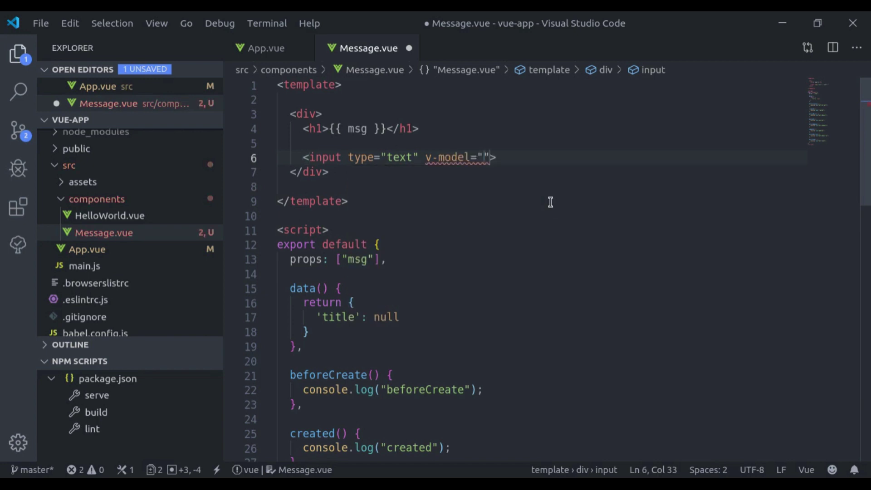
text(title)
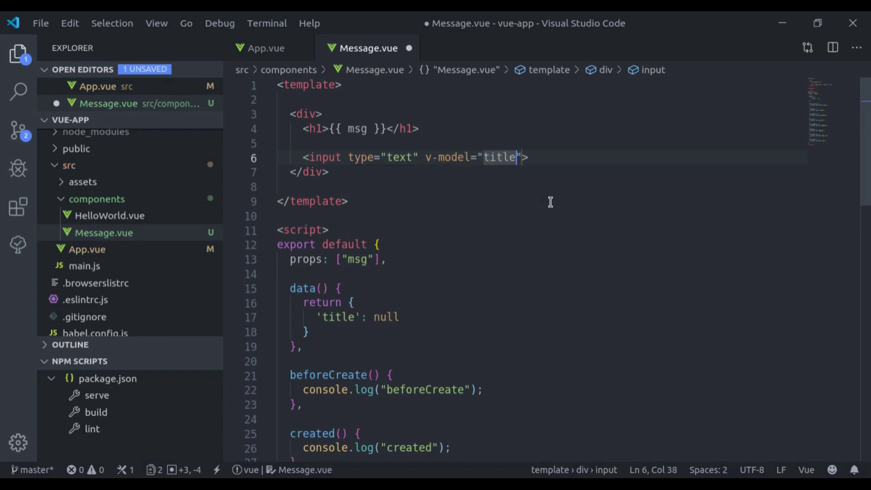
key(ctrl+s)
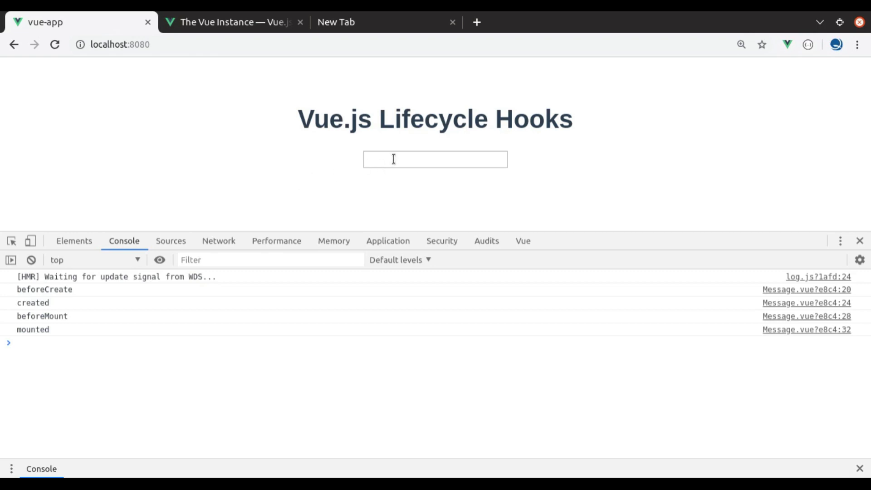
Step: Type into the page's text box and highlight the logged 'updated' entries in the Console
click(394, 160)
text(a)
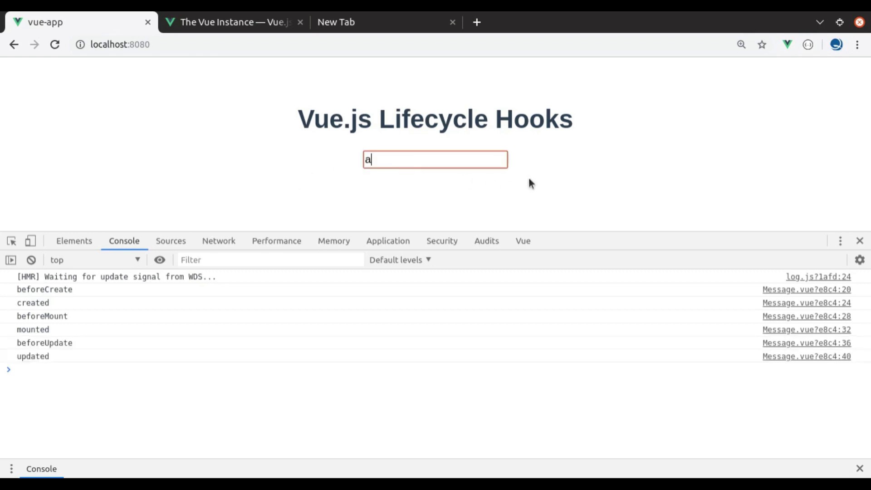
click(16, 346)
drag(8, 359, 52, 357)
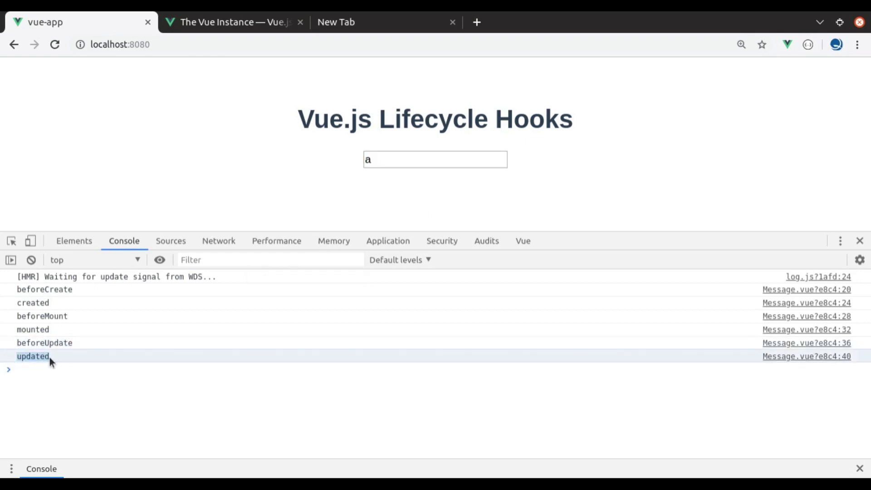
click(399, 160)
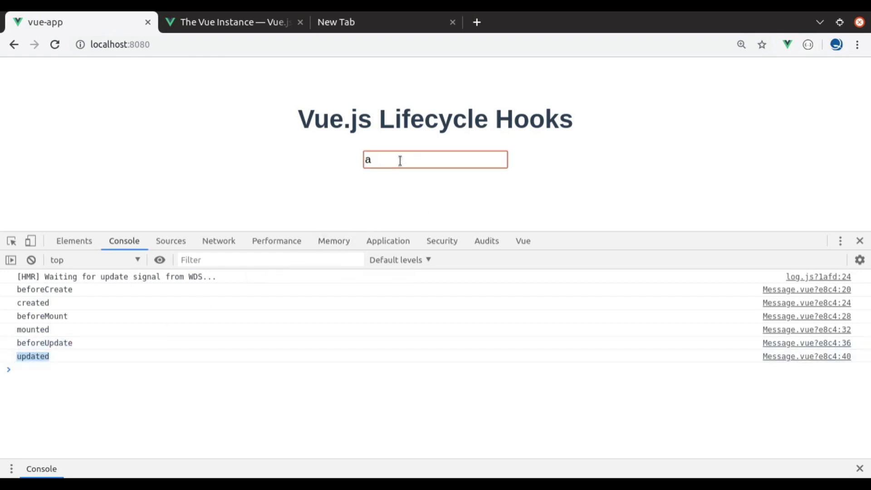
text(fsdf)
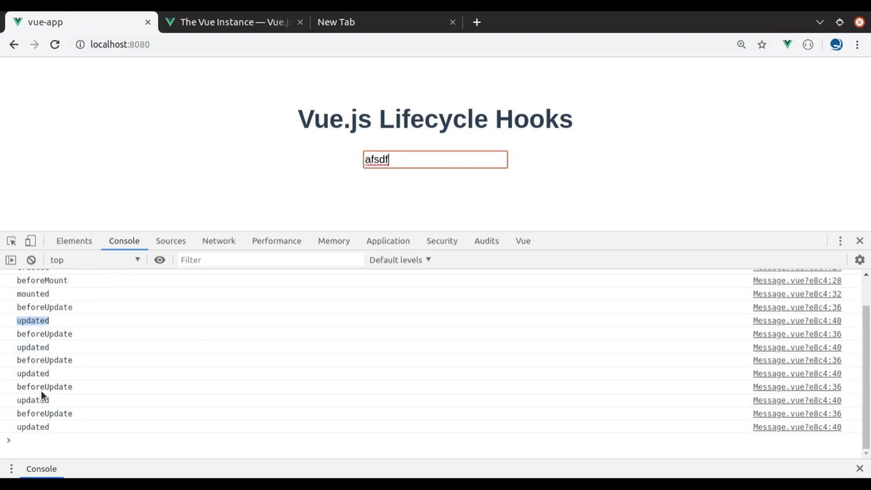
Step: Back in VS Code, select the beforeDestroy and destroyed hooks
key(alt+Tab)
scroll(320, 363, down, 2)
scroll(321, 363, down, 2)
click(320, 362)
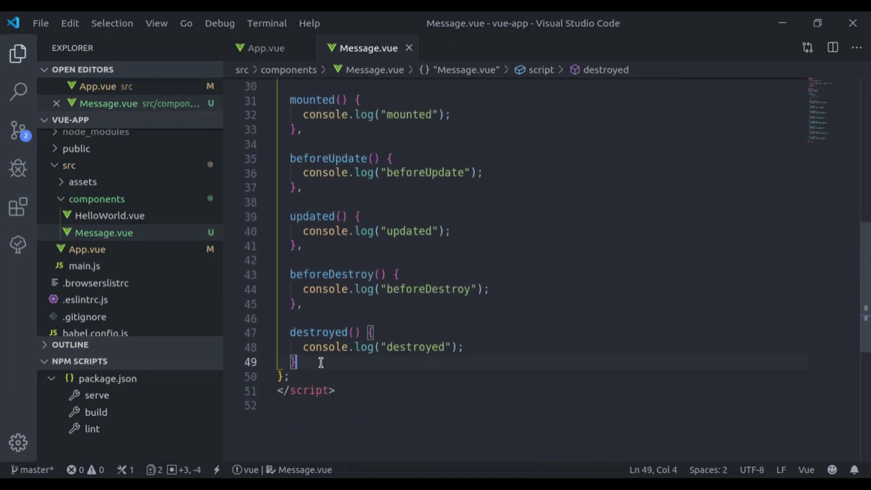
drag(321, 363, 291, 276)
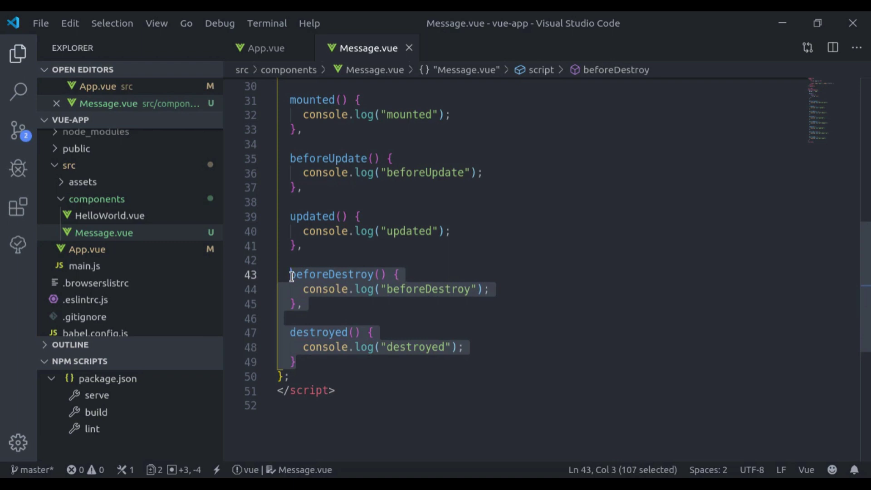
click(271, 48)
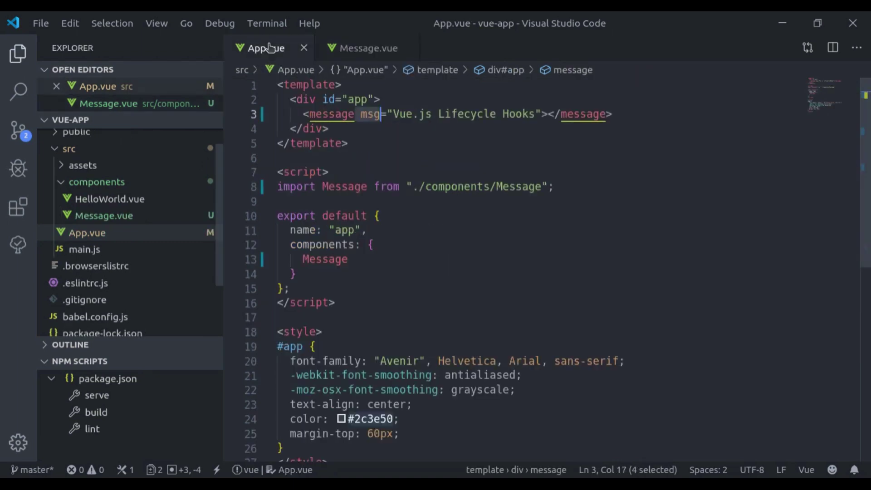
click(639, 114)
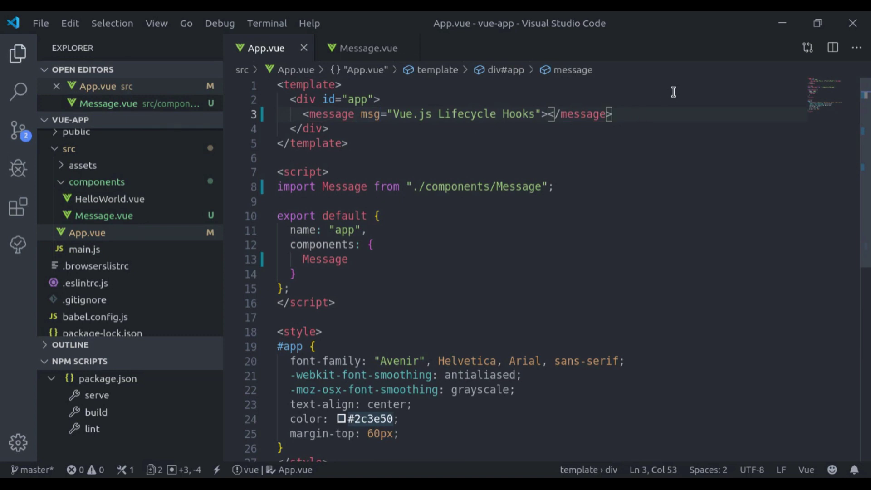
key(Return)
key(Return)
text(<button>Hide message)
key(Left)
key(Left)
key(Left)
key(Left)
key(Left)
key(Left)
key(Left)
key(Left)
key(Left)
key(Left)
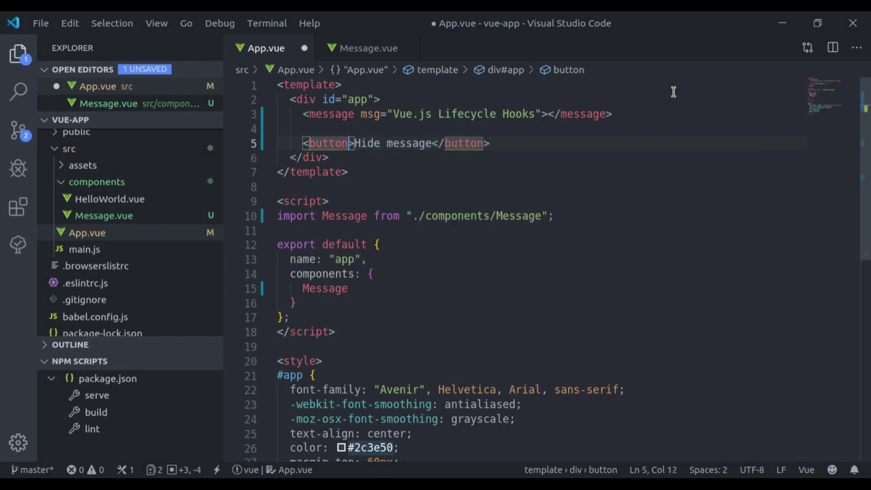
text(@c)
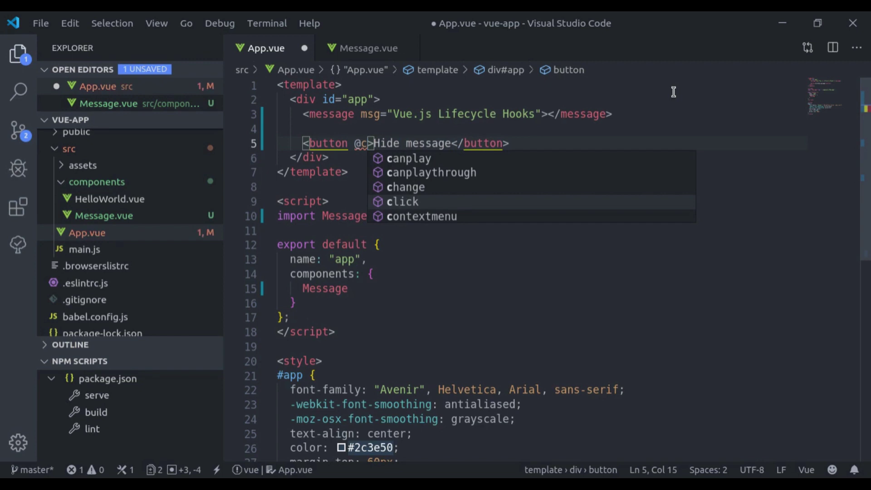
key(Return)
text(showMsg = fals)
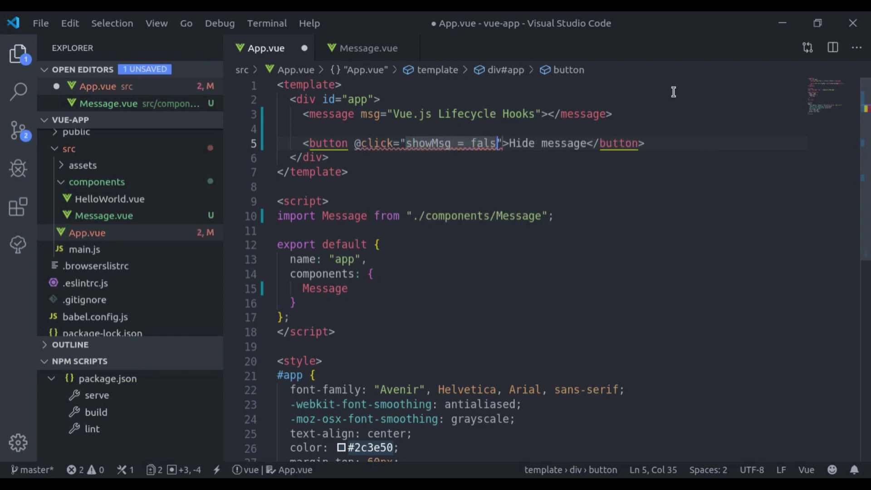
text(e)
Step: Add data() returning showMsg: true, save App.vue, and start a v-if on <message>
key(ctrl+Left)
key(ctrl+Left)
key(ctrl+Left)
key(ctrl+shift+Right)
key(Down)
key(Down)
key(Down)
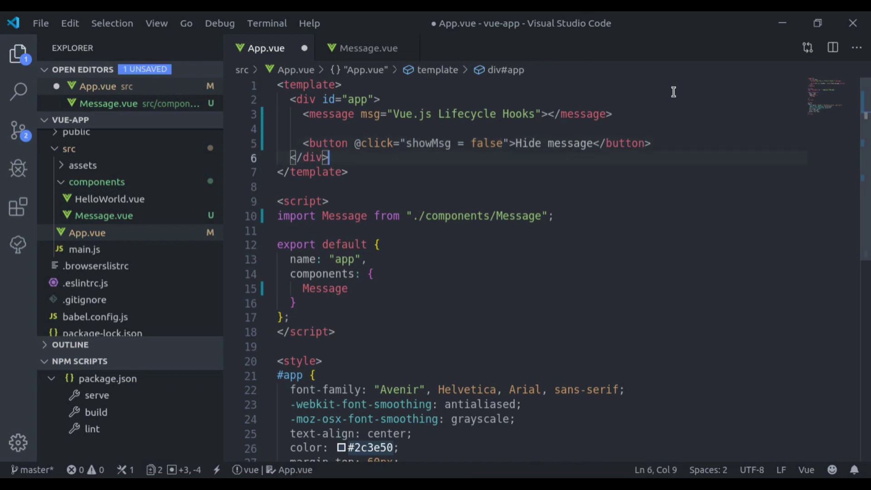
key(Down)
key(Down)
key(End)
text(,)
key(Return)
text(dat)
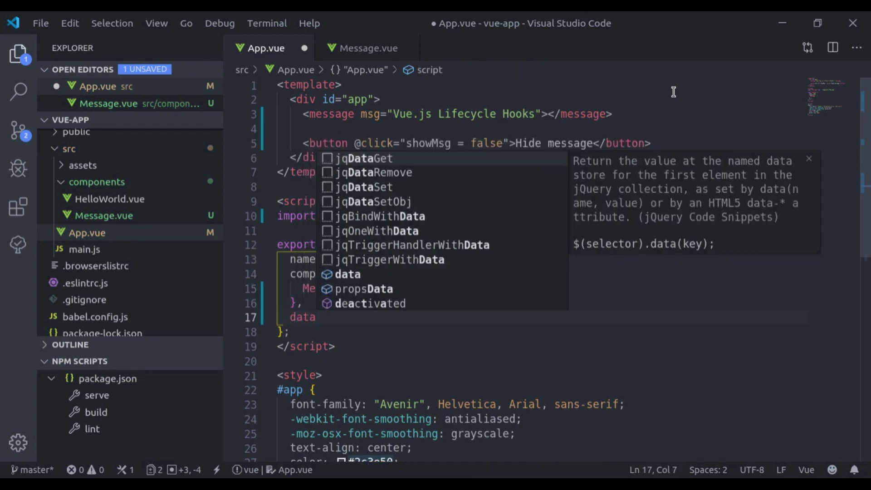
key(Return)
text(return {)
key(Return)
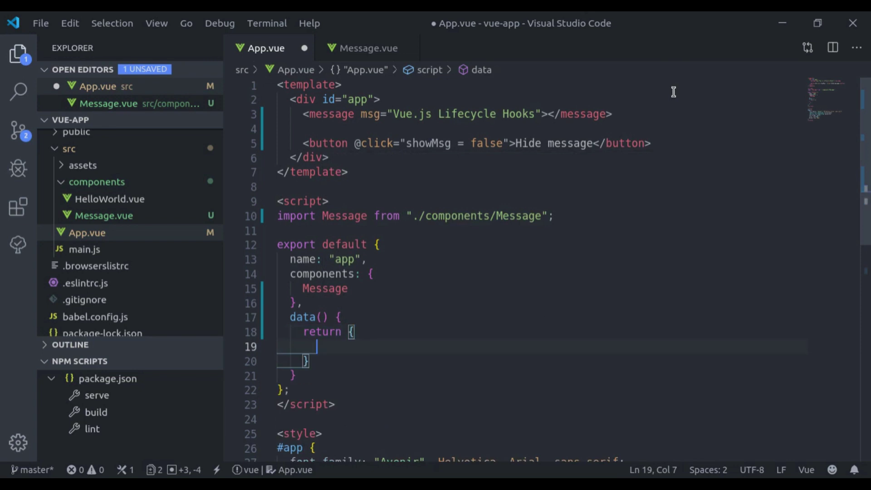
text(showMsg: true)
key(ctrl+s)
click(362, 114)
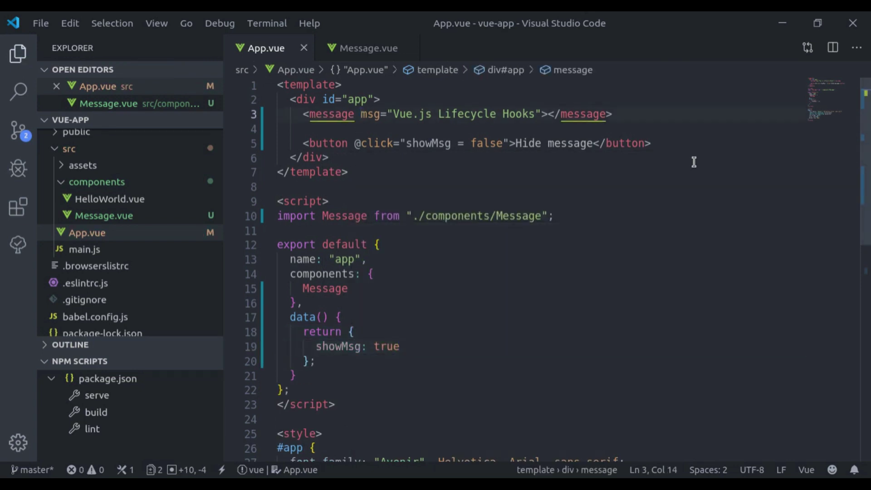
text(v-if="show)
Step: Finish v-if="showMsg", reload localhost:8080, and click 'Hide message' to destroy the component
key(Return)
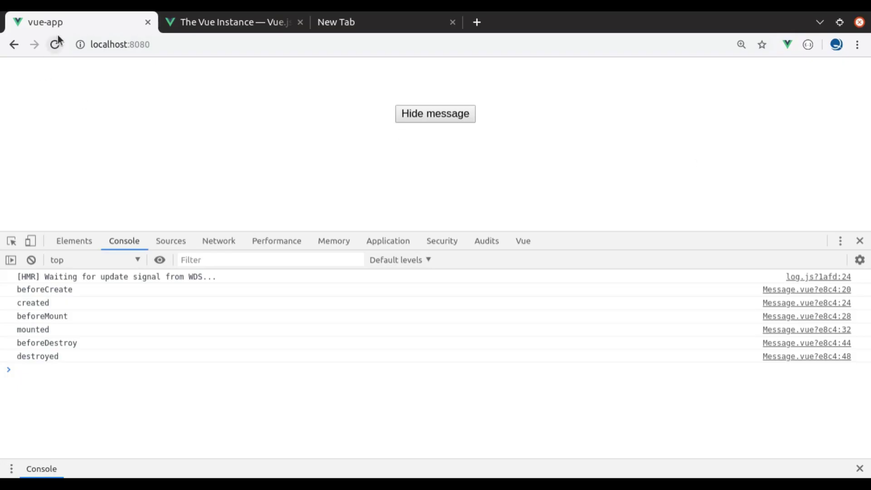
click(58, 36)
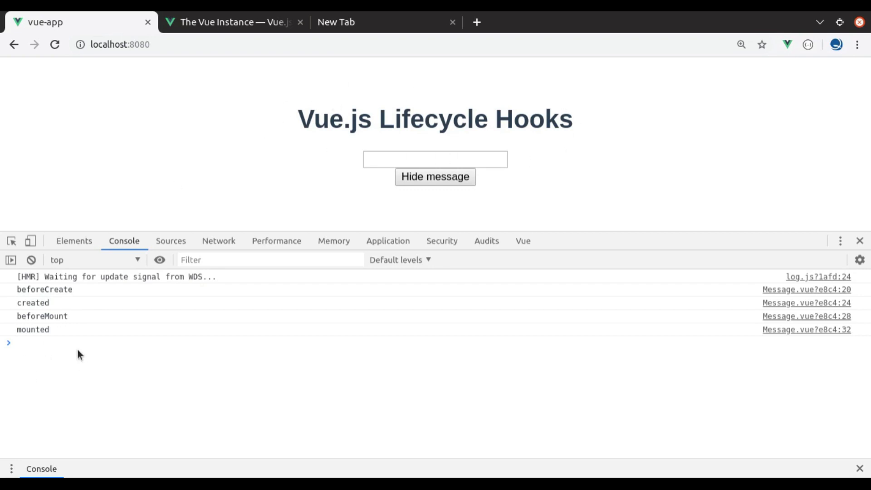
click(429, 181)
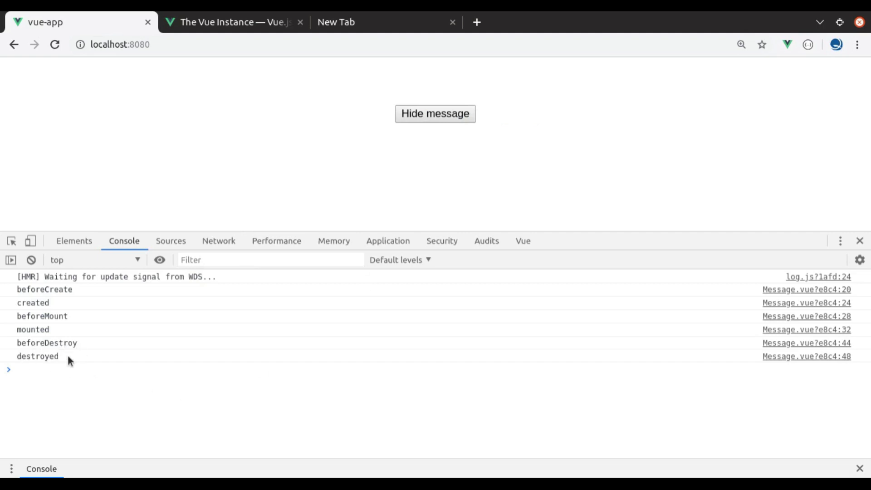
Step: Delete every lifecycle logging hook from Message.vue, leaving props and data, and save
key(alt+Tab)
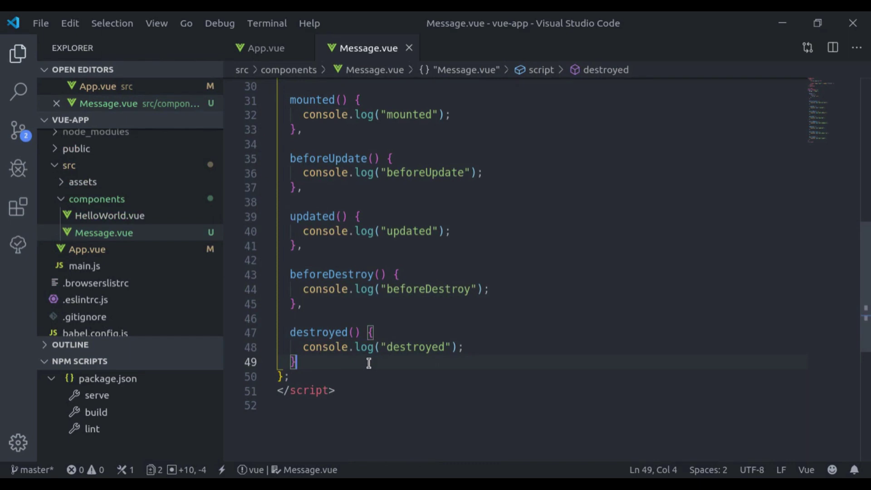
scroll(369, 364, up, 4)
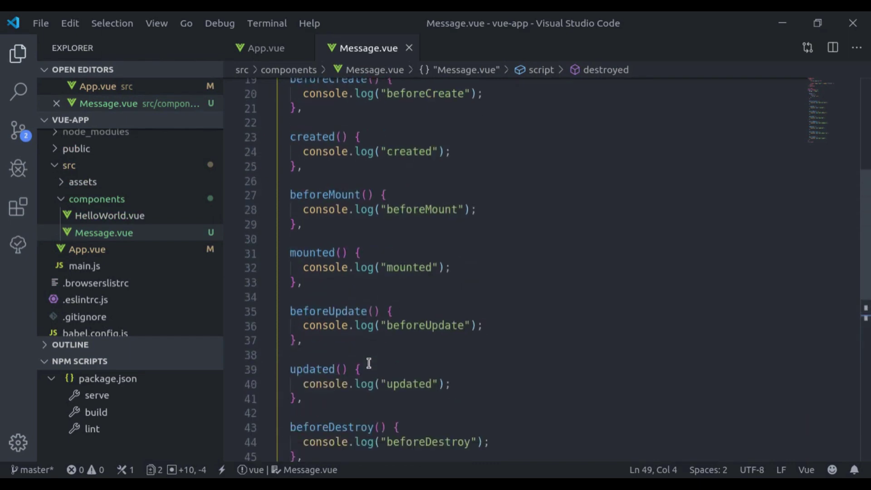
scroll(368, 363, up, 3)
scroll(369, 361, up, 2)
scroll(370, 361, down, 4)
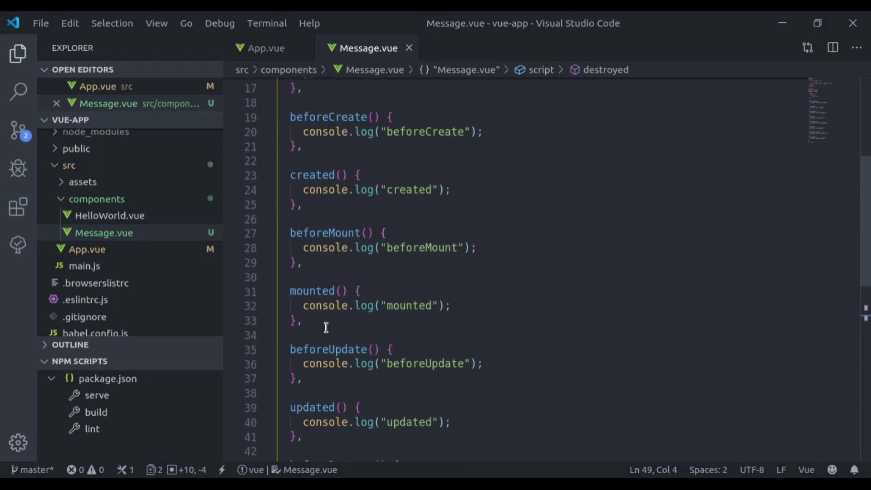
drag(290, 264, 318, 328)
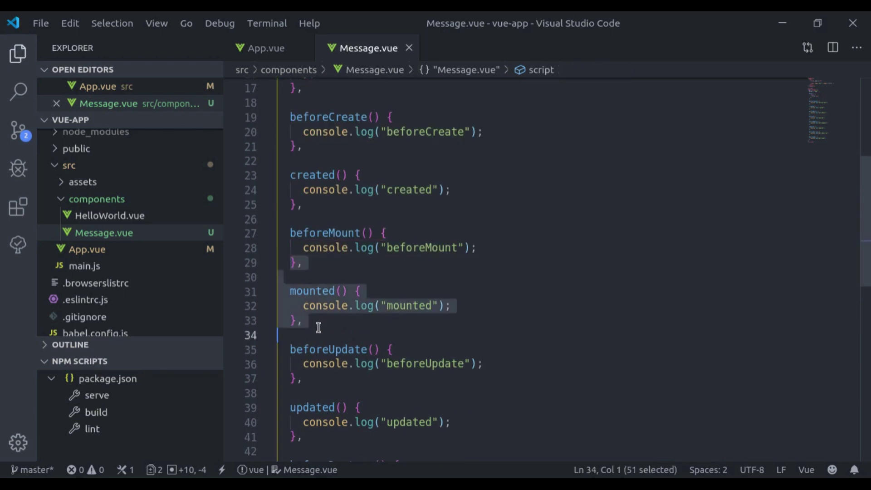
click(318, 328)
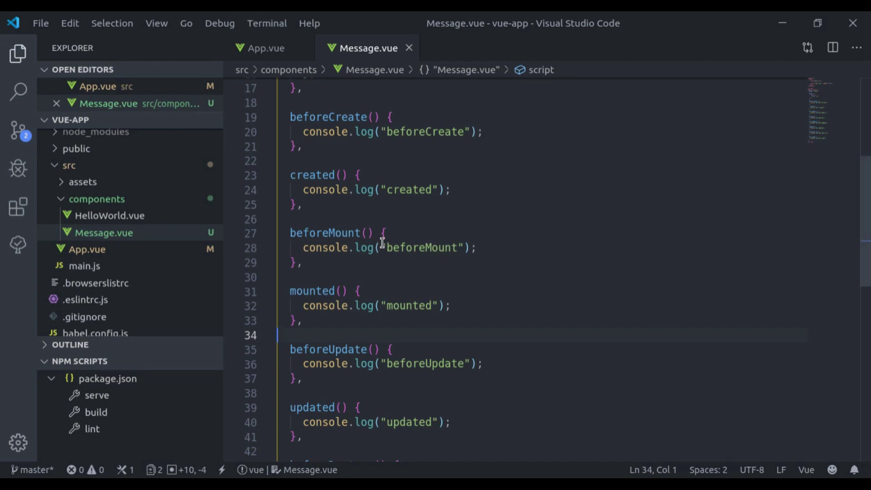
scroll(375, 265, down, 3)
scroll(341, 327, down, 3)
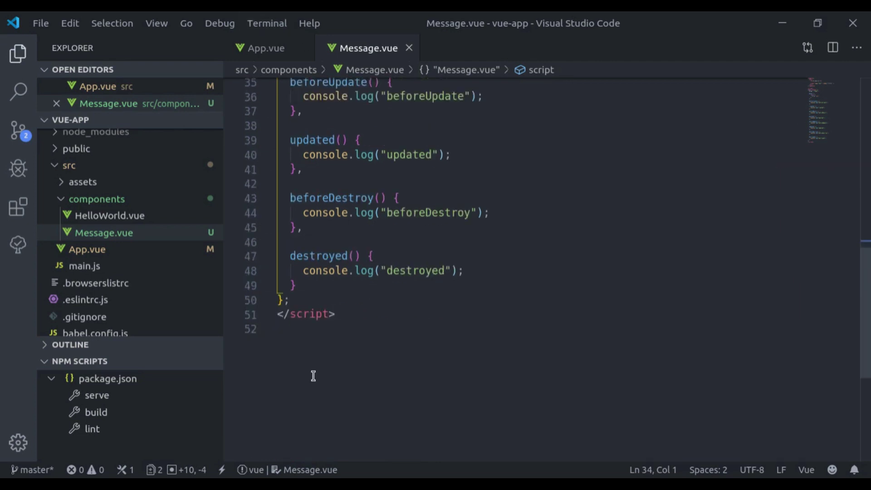
click(330, 291)
scroll(337, 287, up, 1)
scroll(337, 287, up, 8)
scroll(334, 218, up, 2)
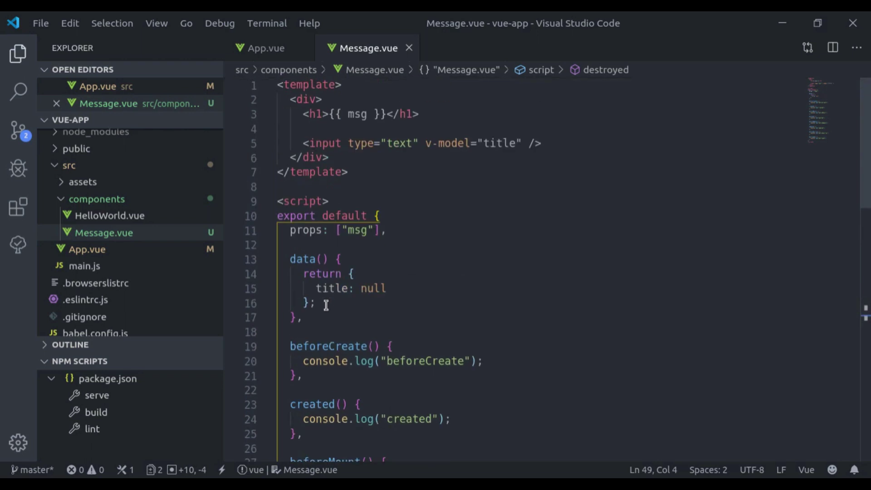
shift+click(316, 326)
key(Delete)
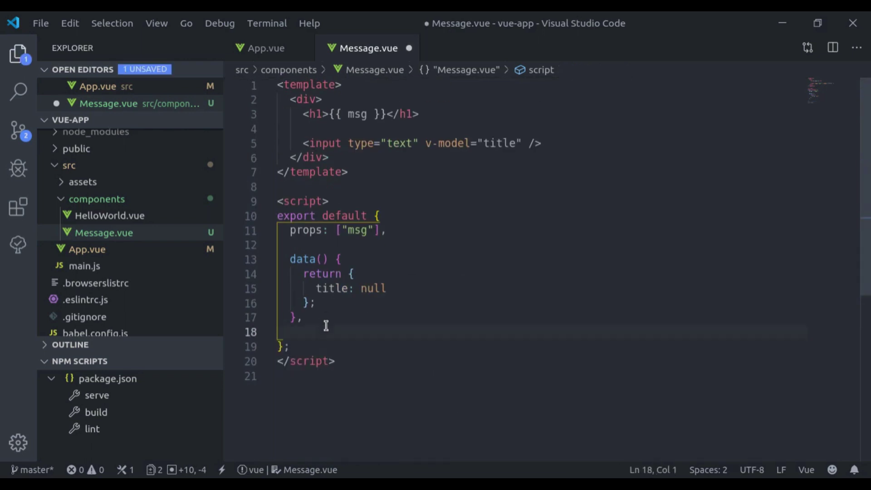
key(ctrl+s)
click(257, 48)
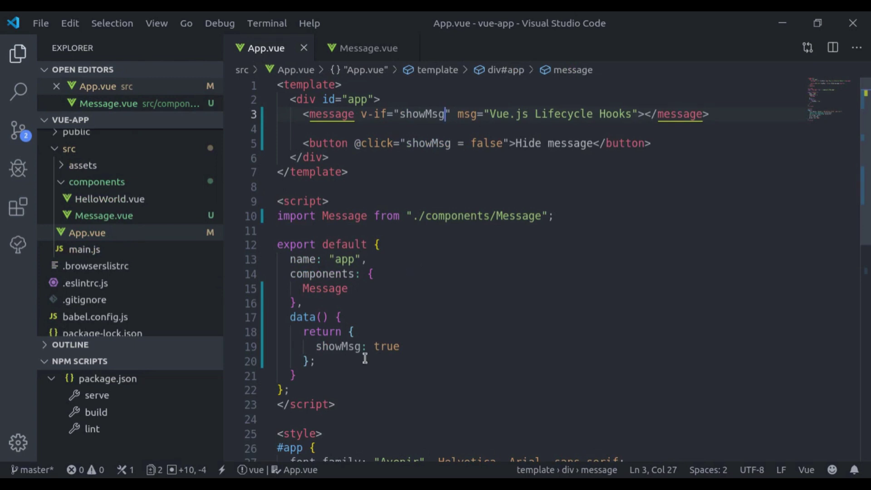
drag(303, 114, 709, 114)
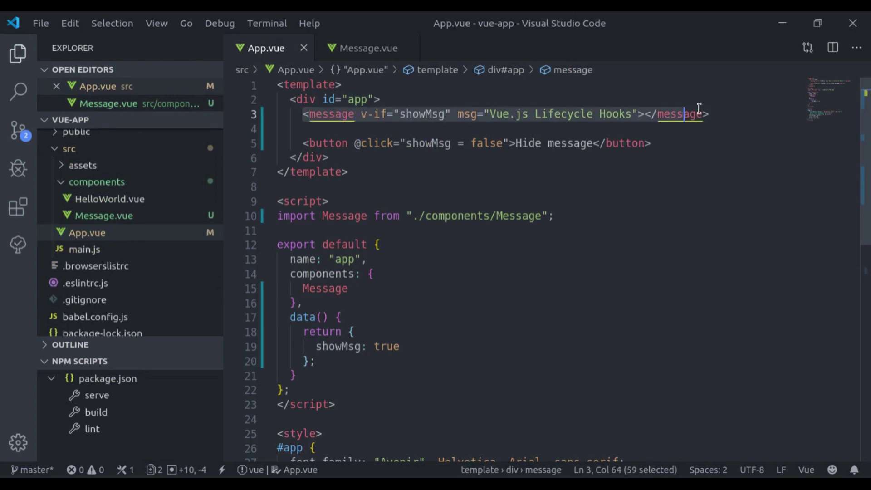
click(452, 114)
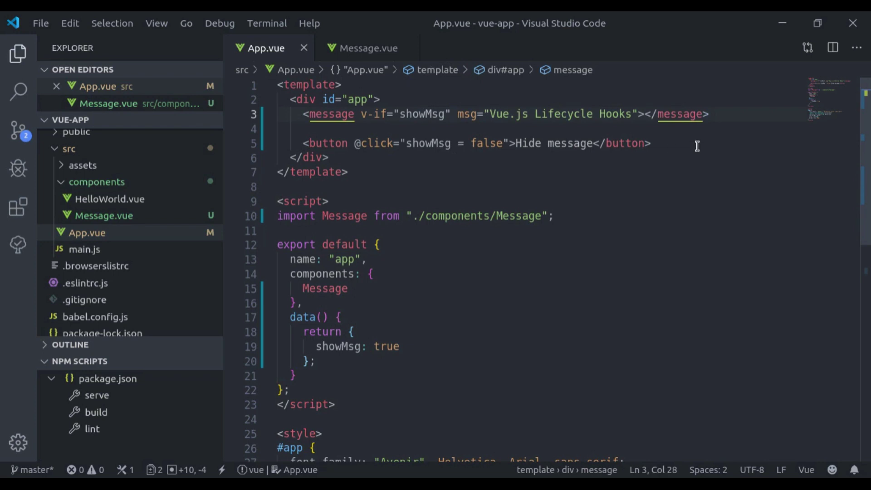
text(@hook:)
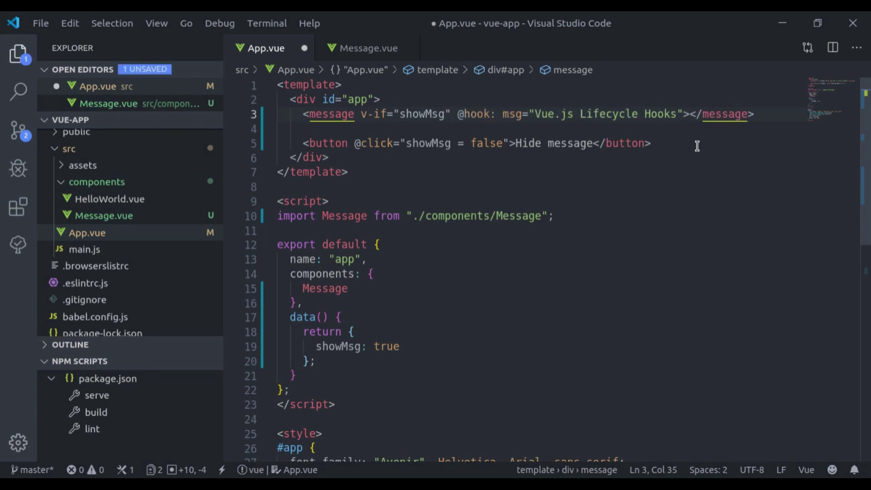
text(created=)
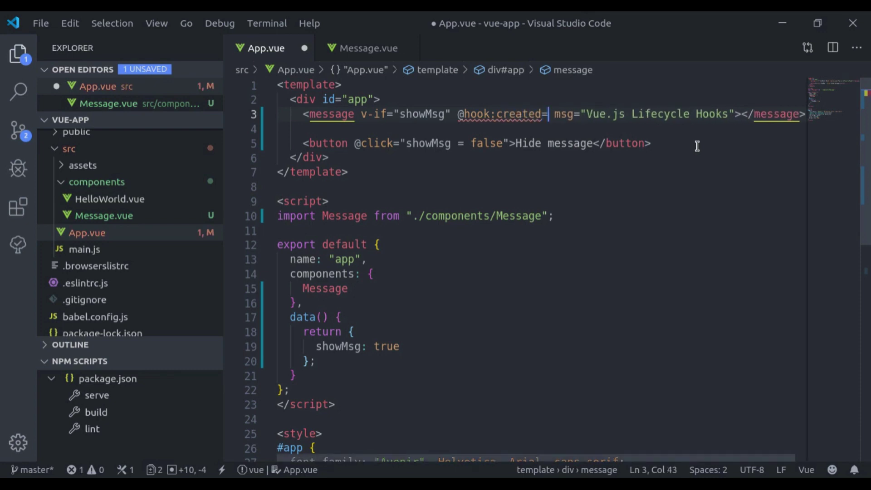
text(")
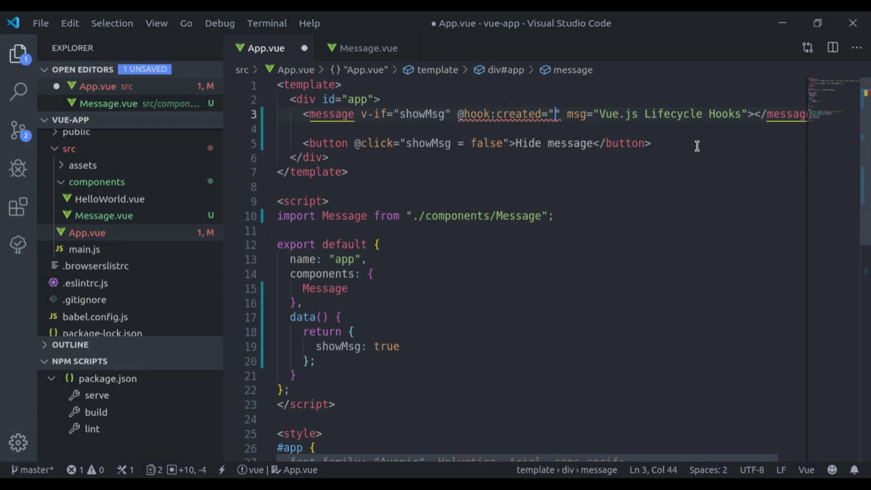
text(messagesi)
key(BackSpace)
key(BackSpace)
text(IsCreated())
Step: Add a methods block with messageIsCreated() logging 'created for message component'
click(364, 372)
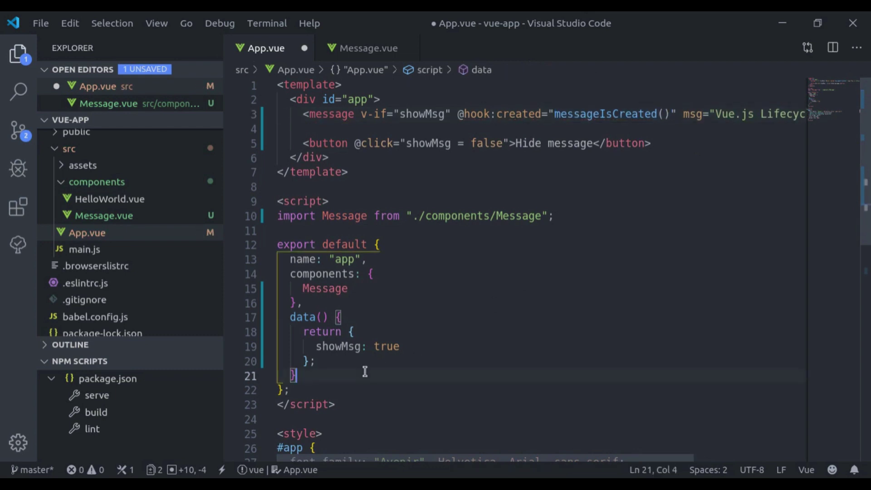
text(,)
key(Return)
key(Return)
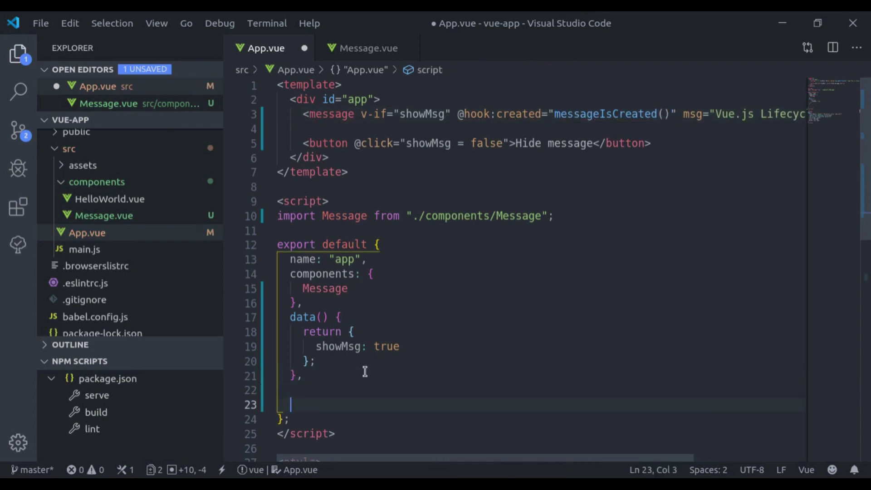
text(methods: )
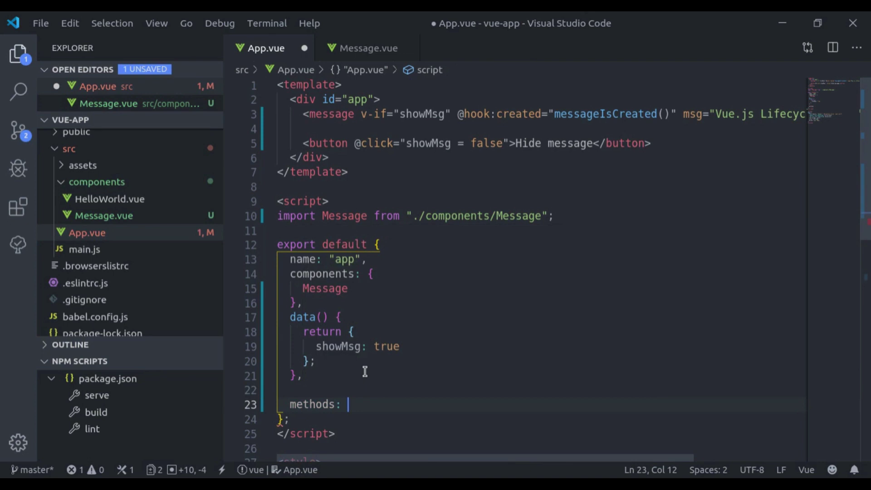
text({)
key(Return)
text(messageIsCreated() {)
key(Return)
text(log)
key(Return)
text("created for message component");)
Step: Save App.vue, reload Chrome, and confirm the 'created for message component' console log
key(ctrl+s)
key(alt+Tab)
click(54, 45)
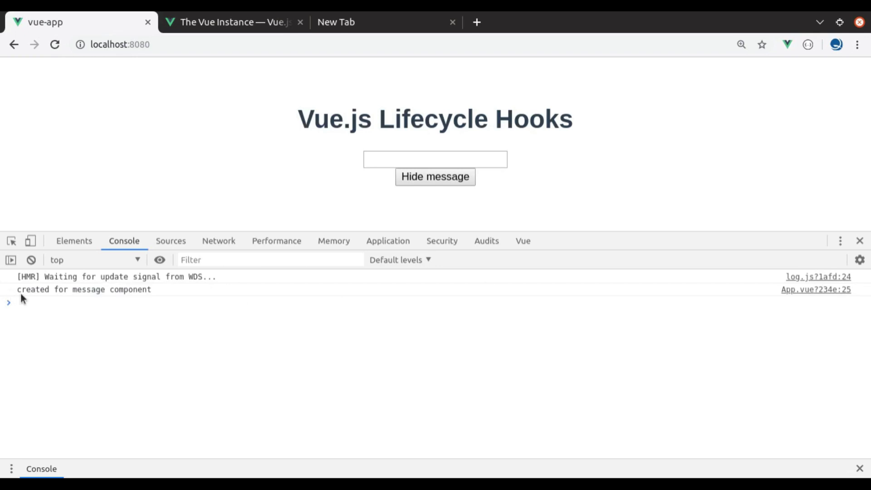
drag(16, 289, 168, 288)
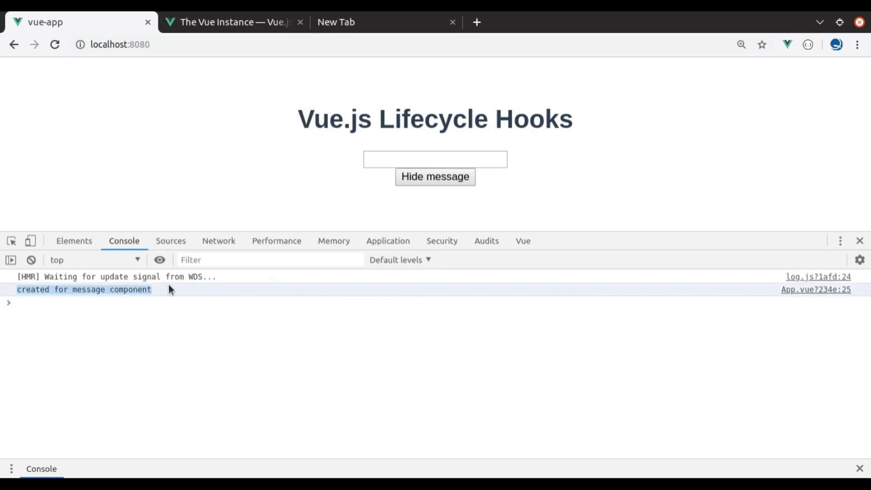
key(alt+Tab)
drag(457, 114, 672, 110)
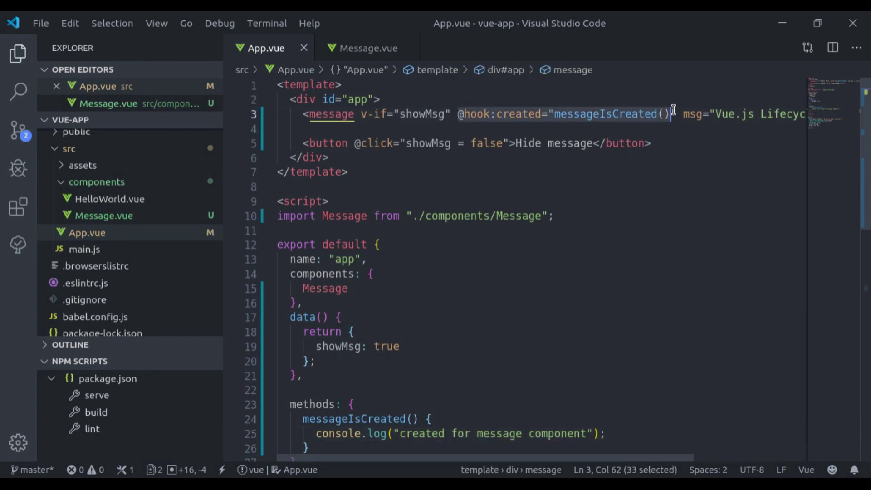
key(shift+Right)
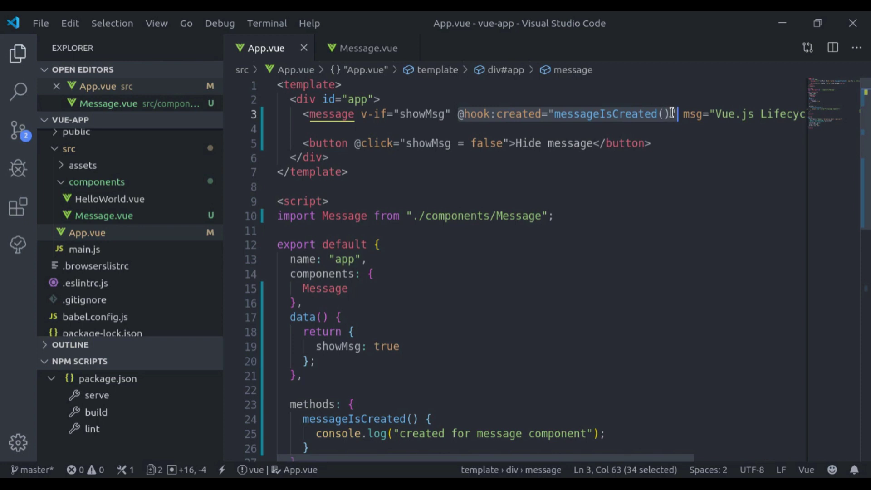